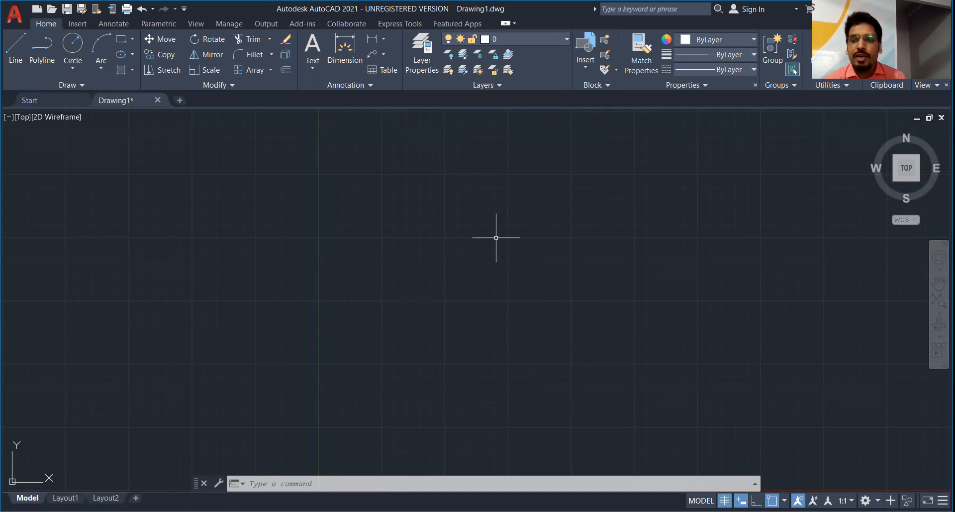
- Run MVSETUP without enabling paper space and choose decimal units
click(357, 483)
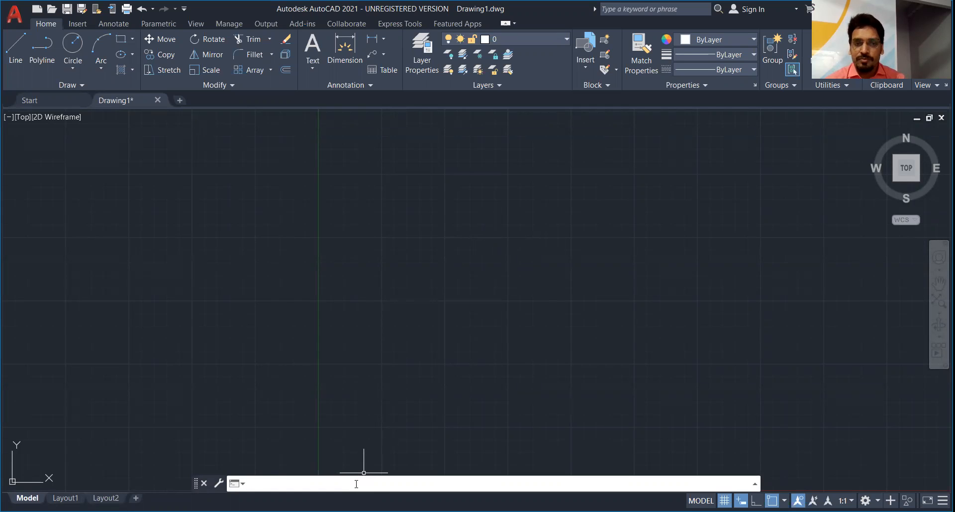
text(MVS)
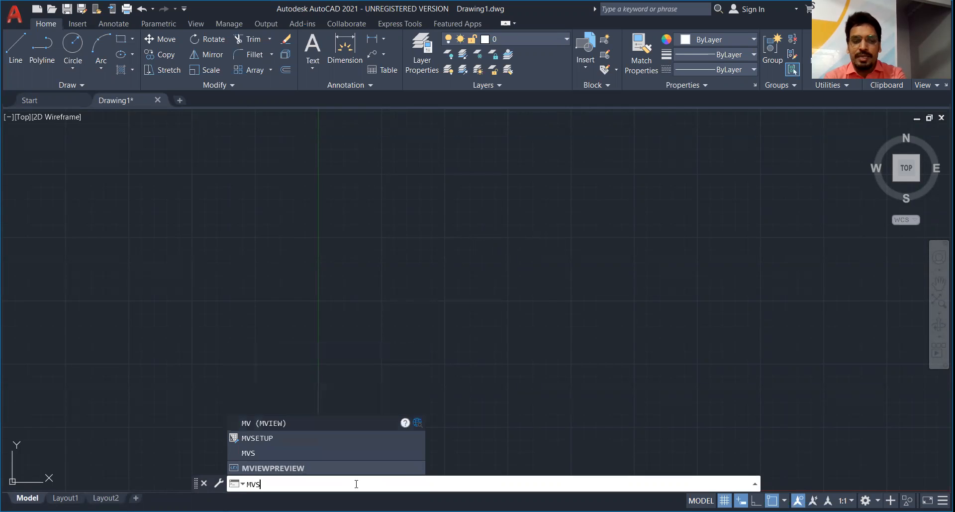
text(ETUP)
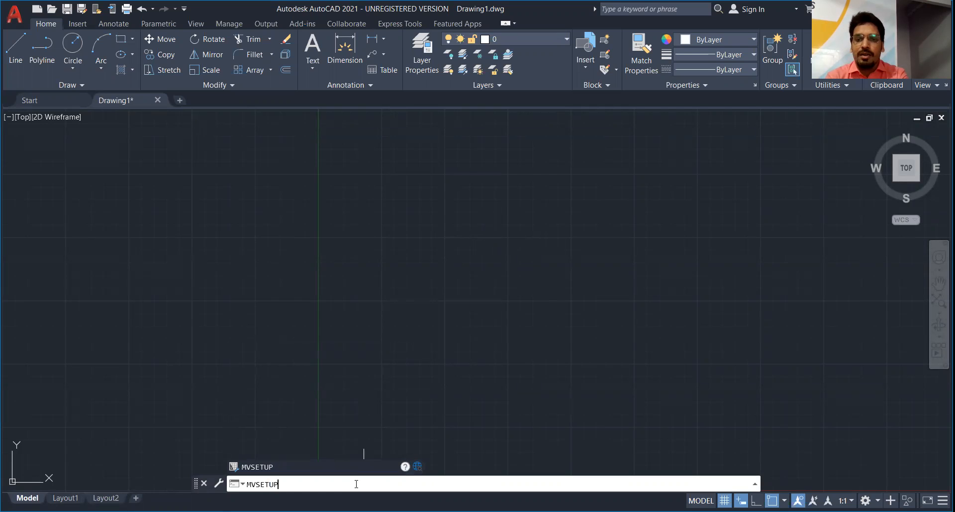
key(Return)
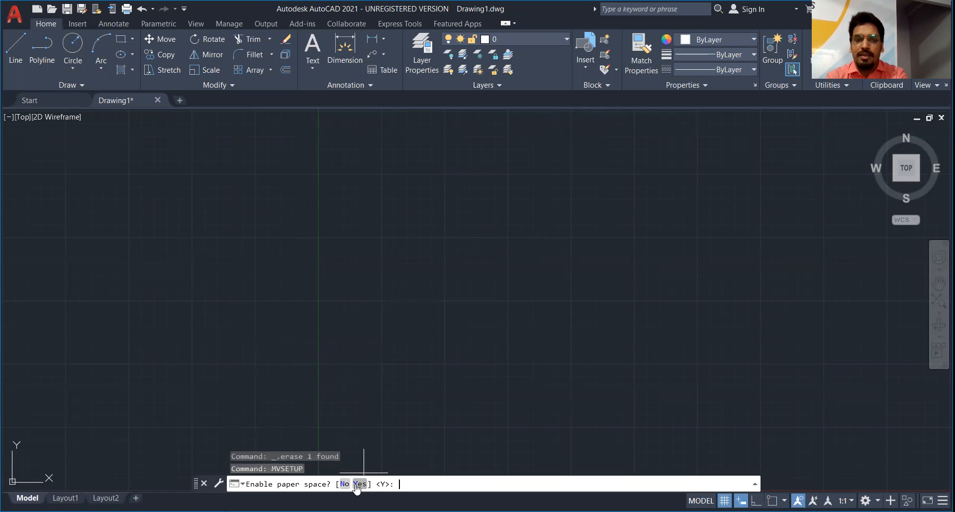
text(N)
key(Return)
text(D)
key(Return)
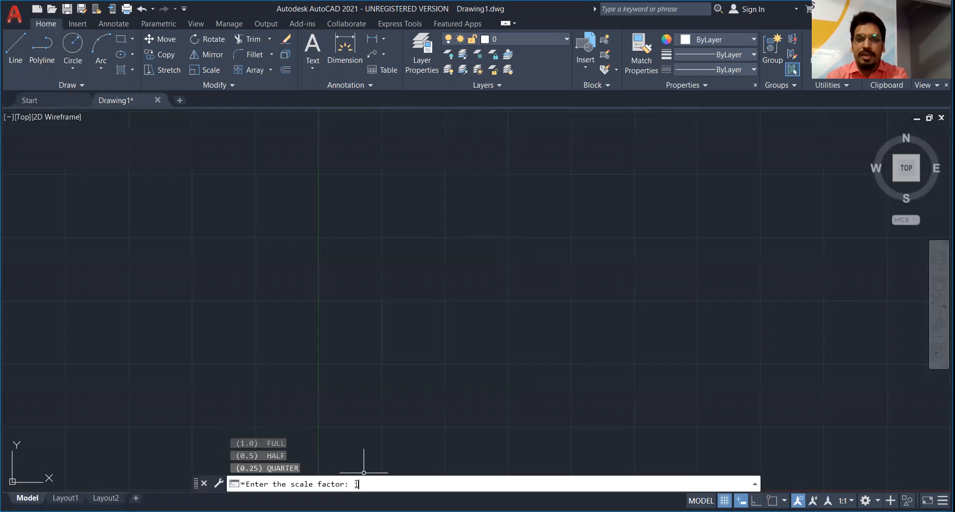
- Set the scale factor to 1 and the paper size to 200 wide by 300 high to create the drawing border
text(1)
key(Return)
text(200)
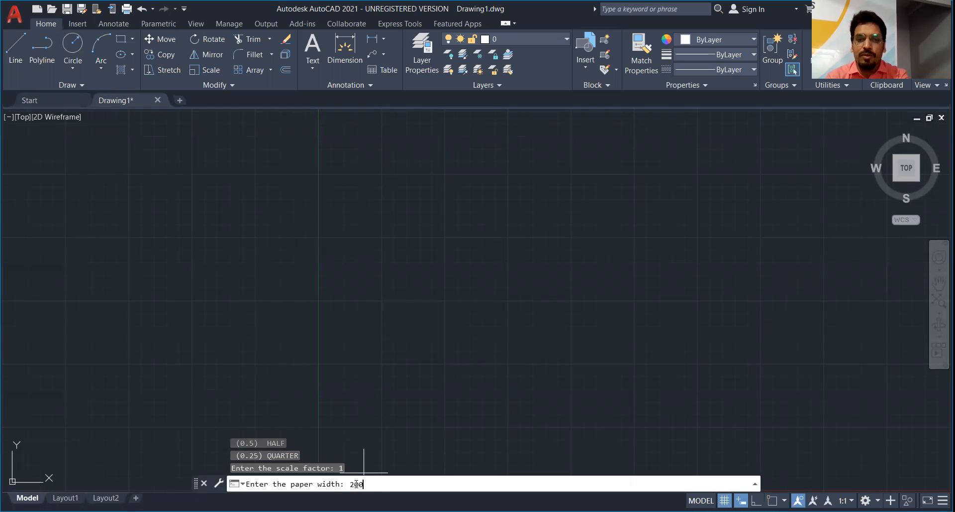
key(Return)
text(300)
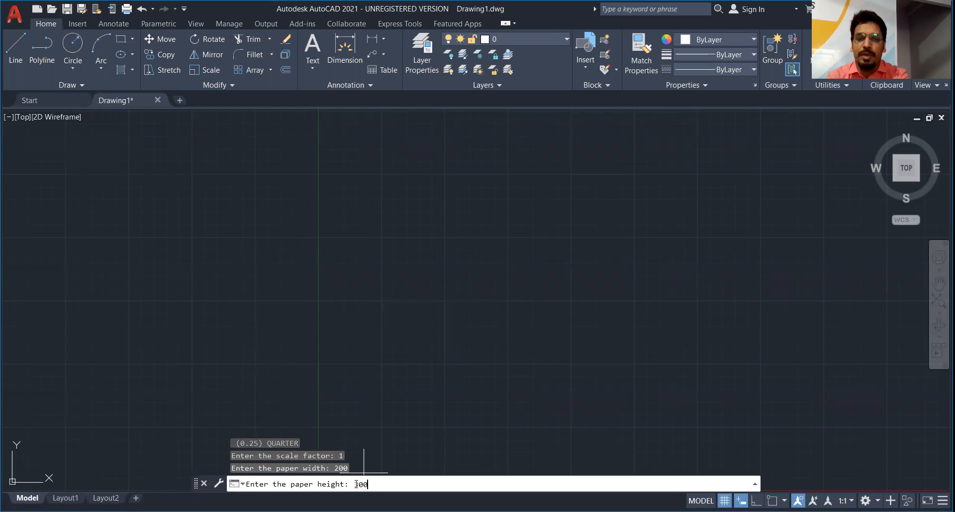
key(Return)
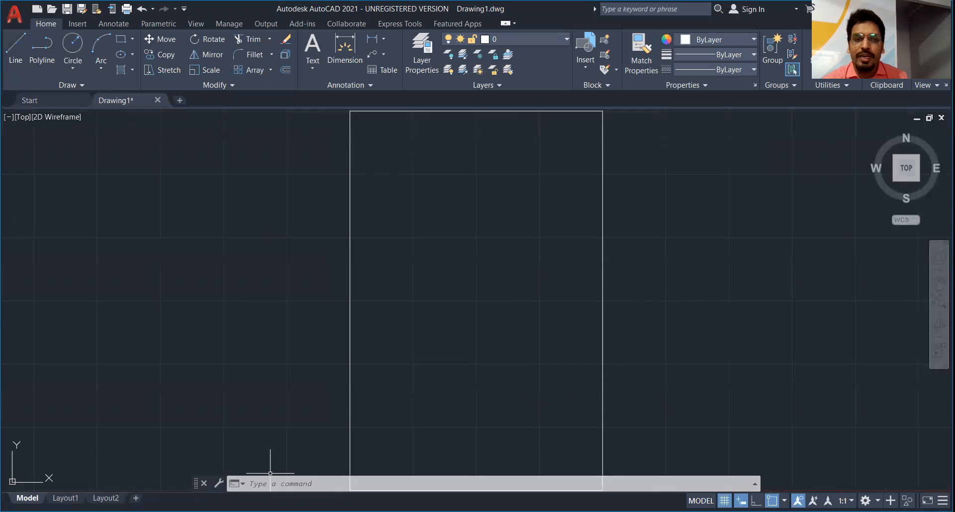
- Start the Line command and switch dynamic input off and back on twice, leaving it enabled
click(296, 484)
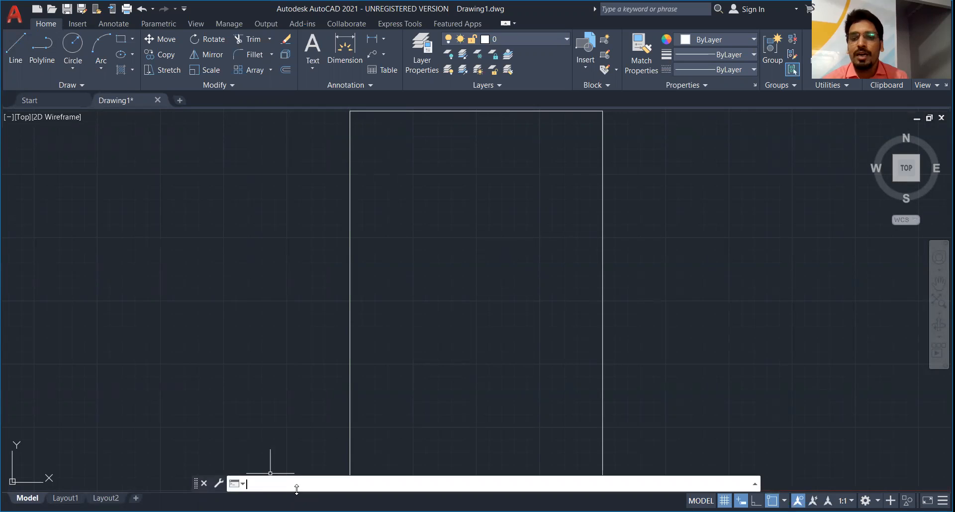
click(16, 46)
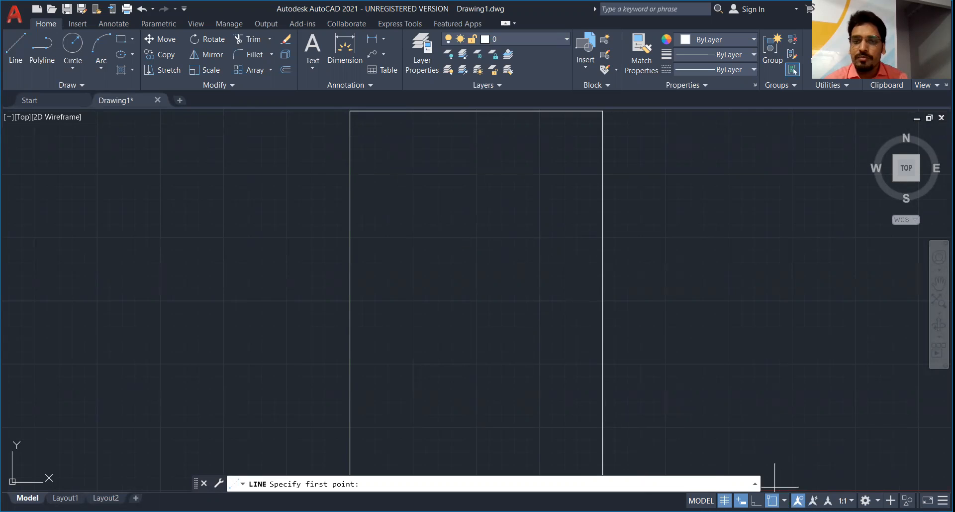
click(741, 500)
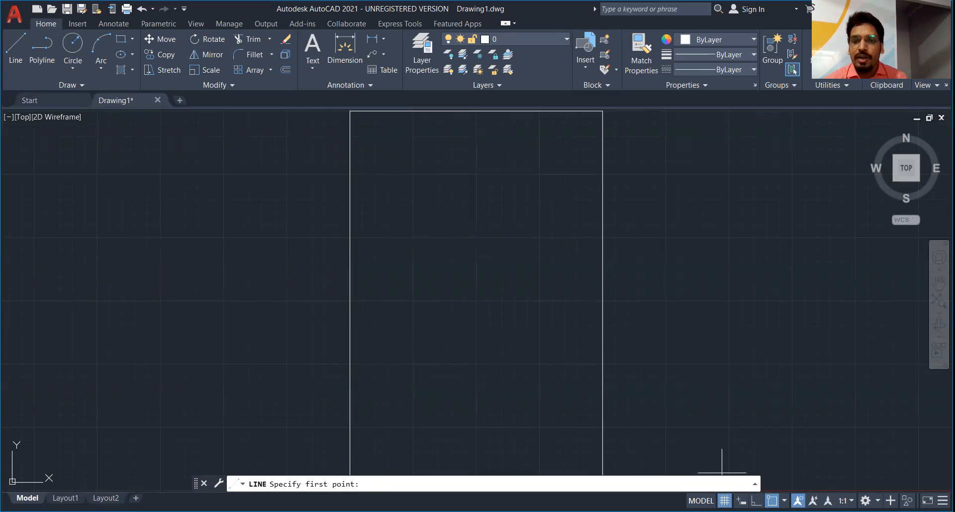
key(F12)
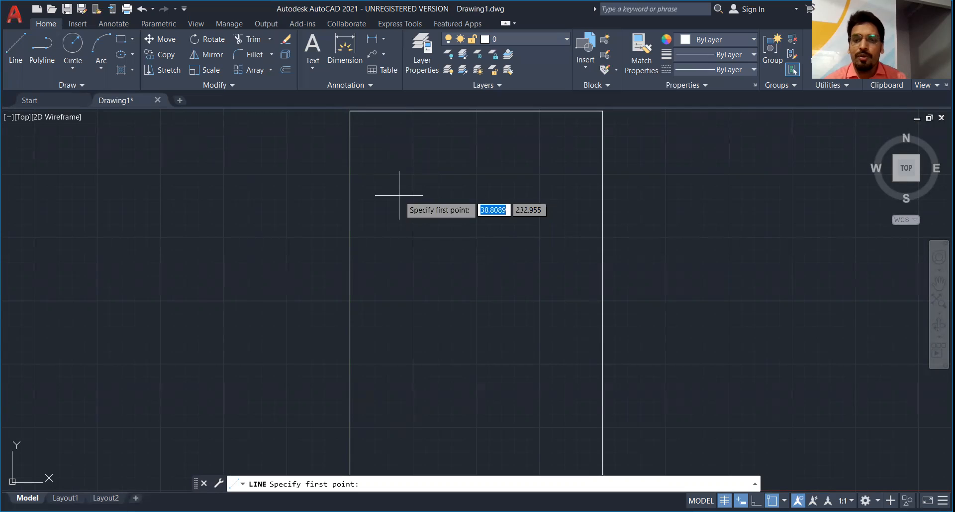
key(F12)
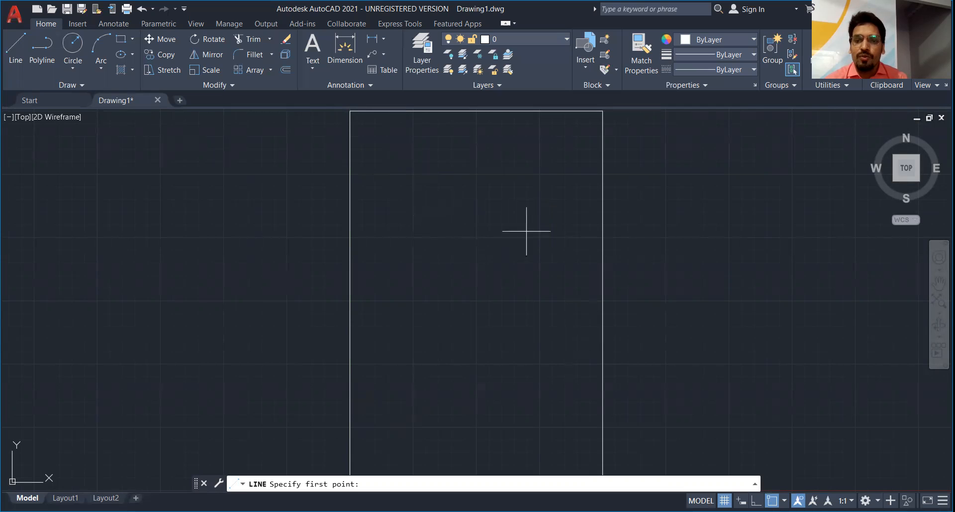
click(741, 500)
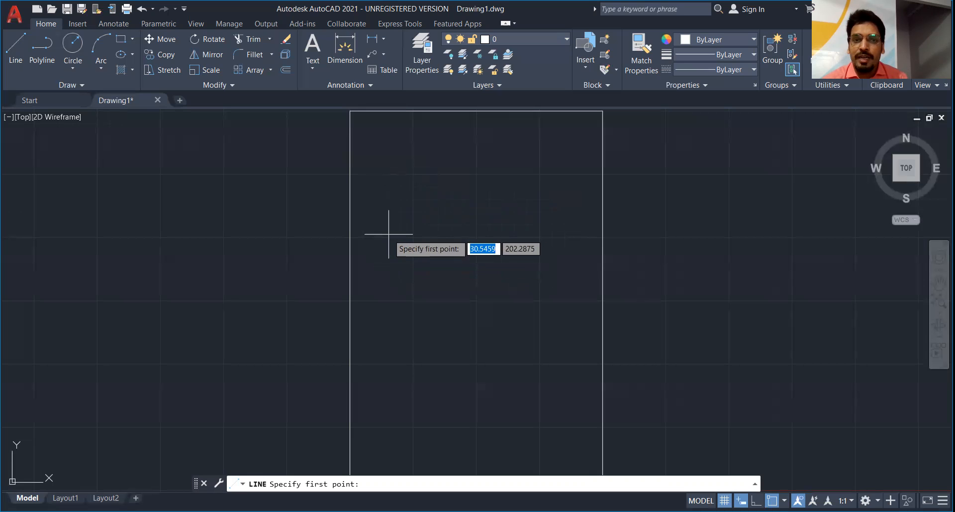
- Draw a 100-unit horizontal line to the right from about (30.5, 200.7) inside the border, with ortho mode on
click(388, 236)
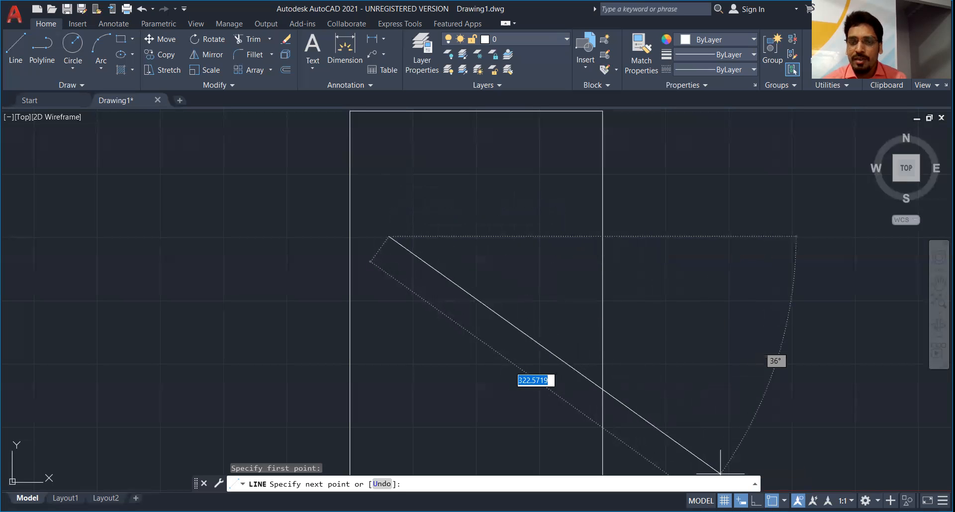
click(756, 500)
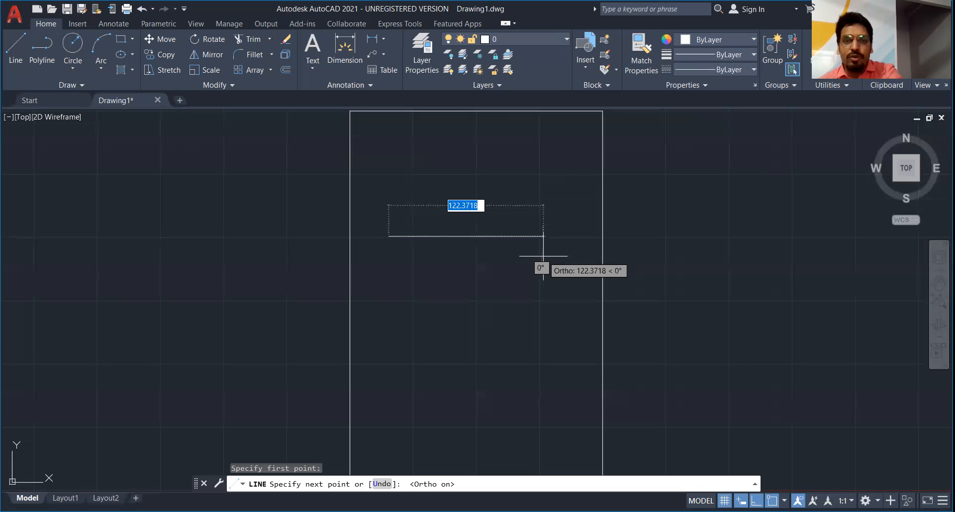
text(100)
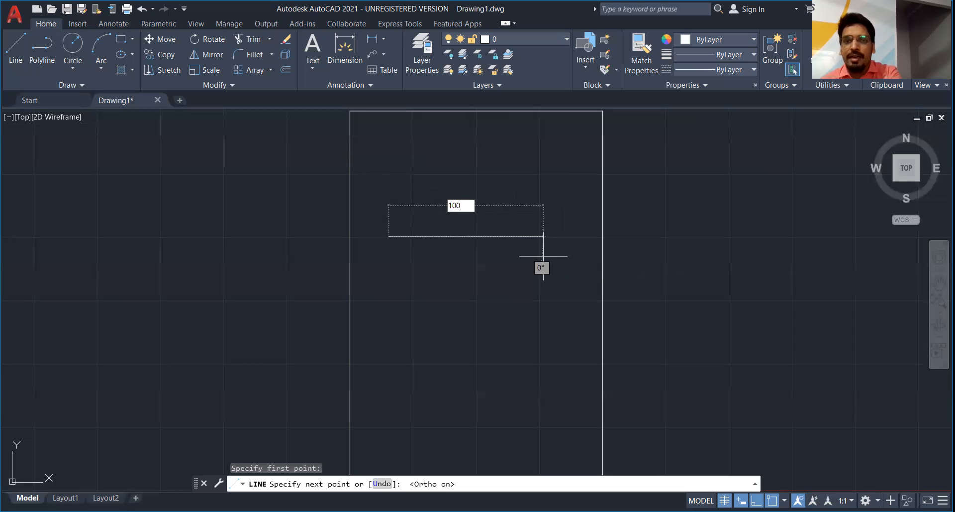
key(Return)
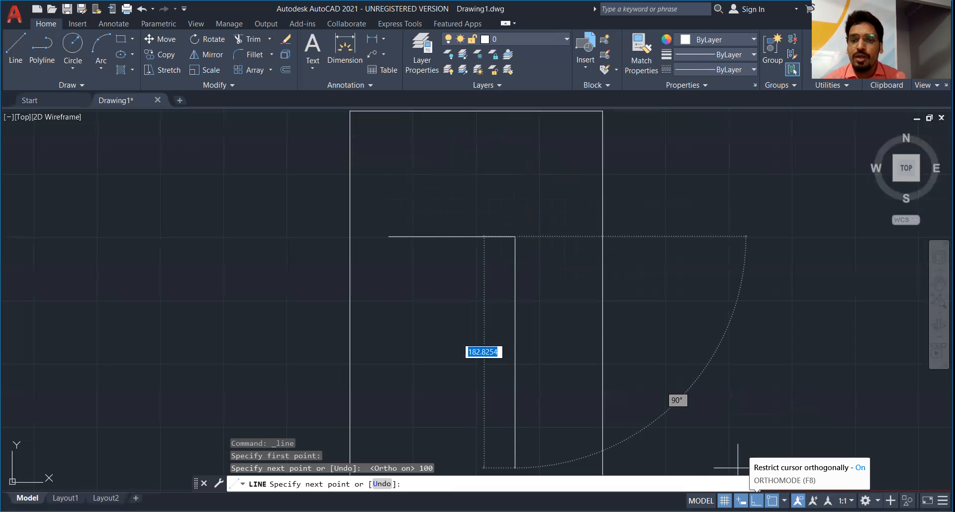
- With ortho off, draw the second side 100 units long at 120° and close the triangle at the base's starting point
key(F8)
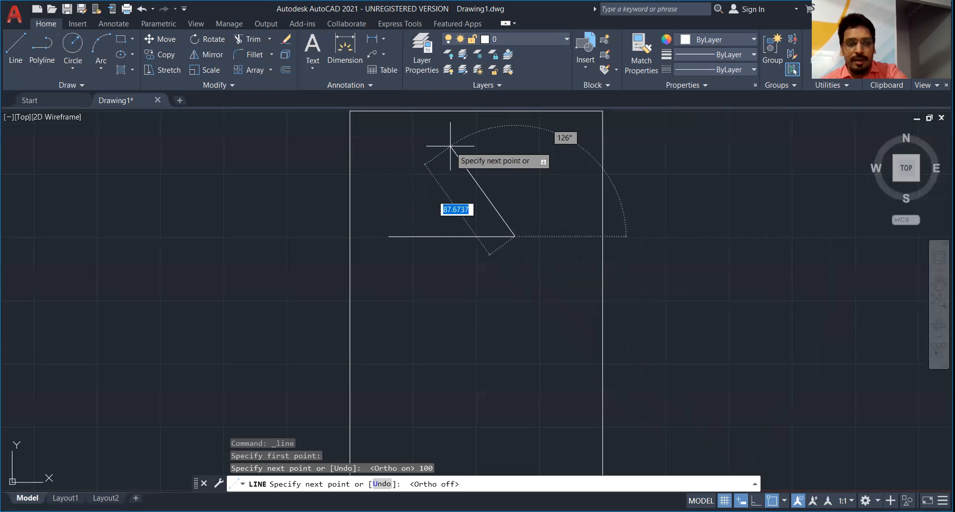
text(100)
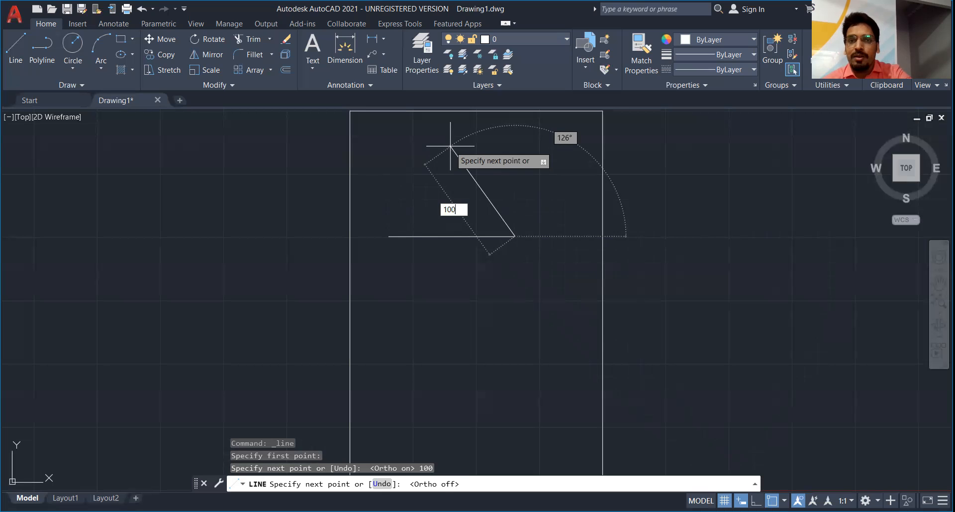
key(Tab)
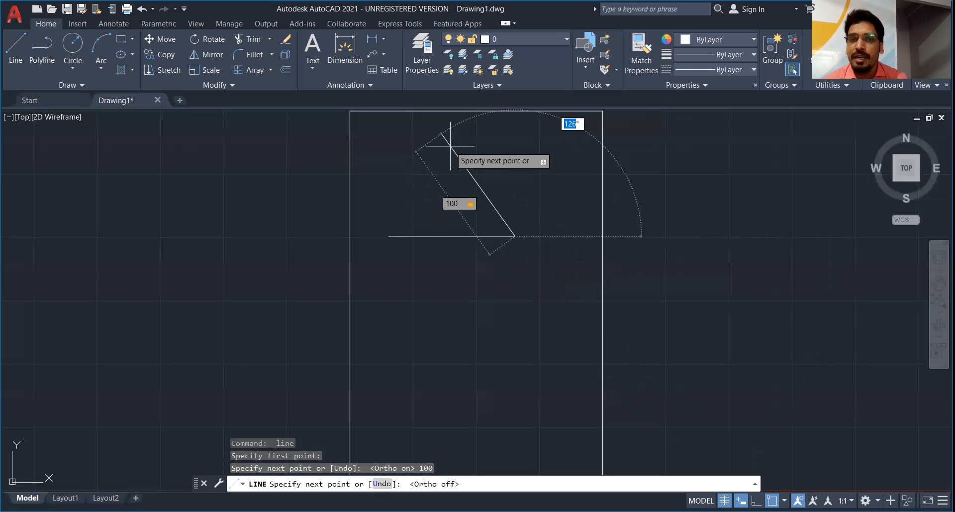
text(120)
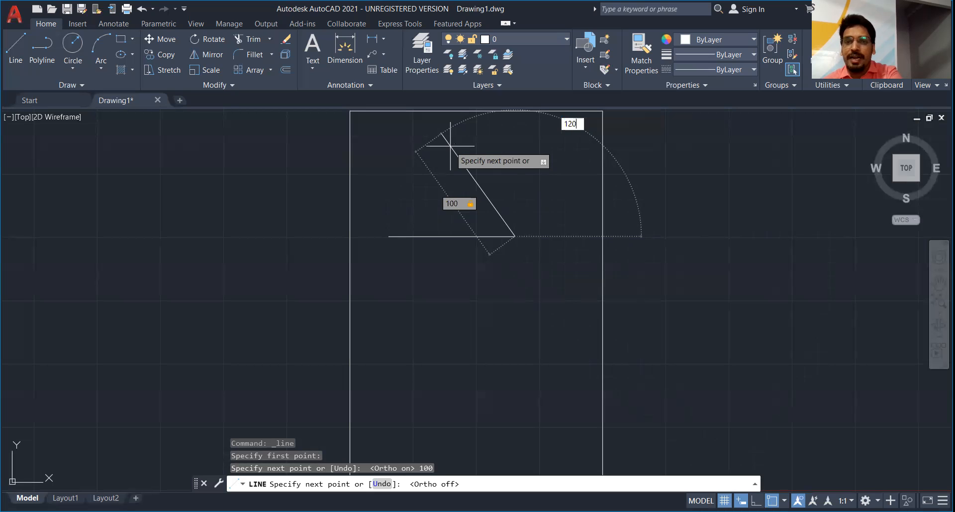
key(Return)
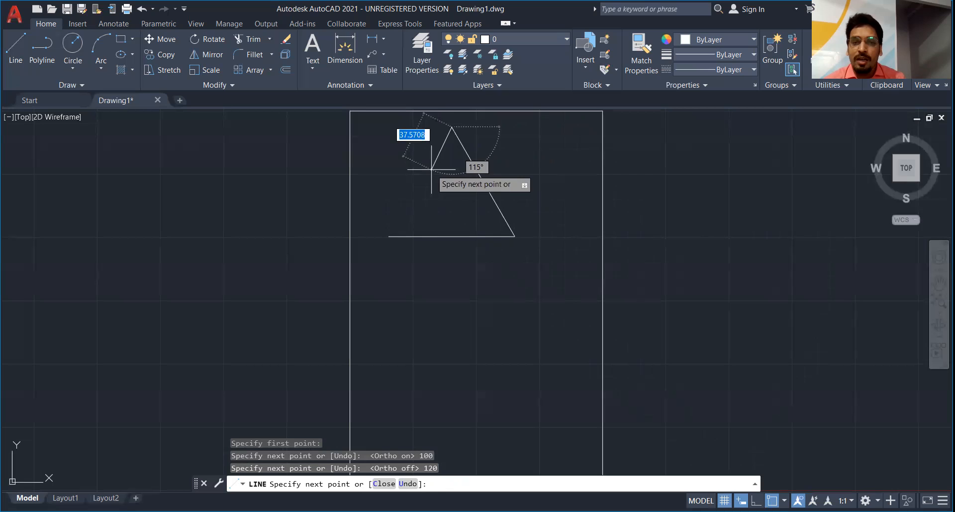
click(389, 236)
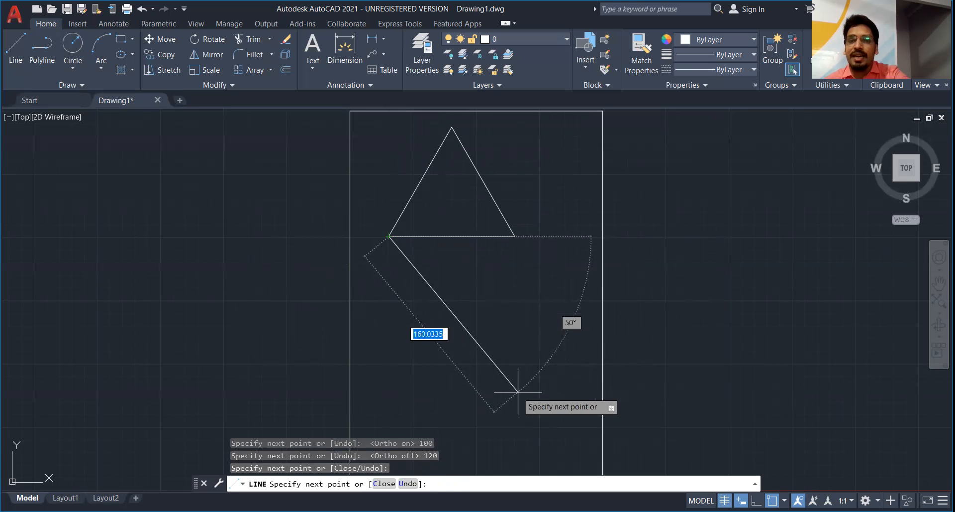
key(Escape)
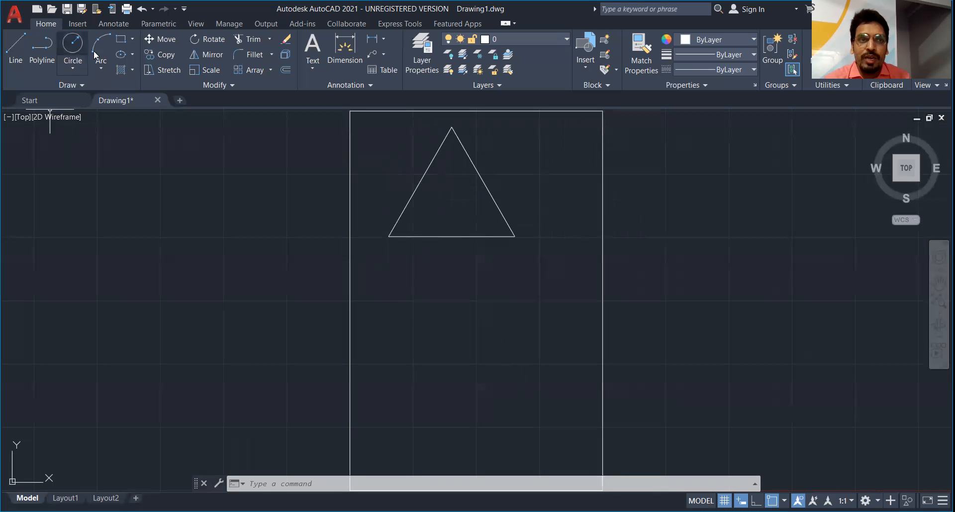
- Add a linear dimension between the triangle's two base corners, placed below the base
click(110, 23)
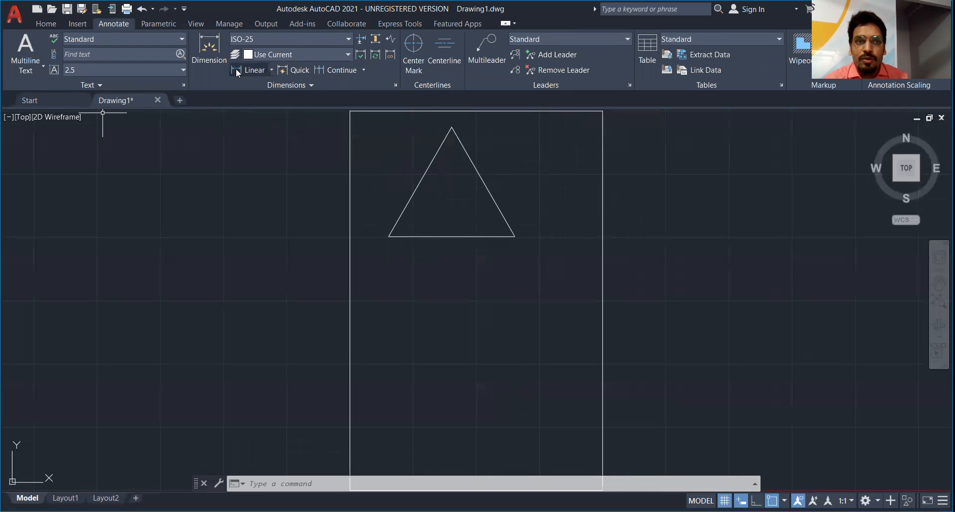
click(272, 70)
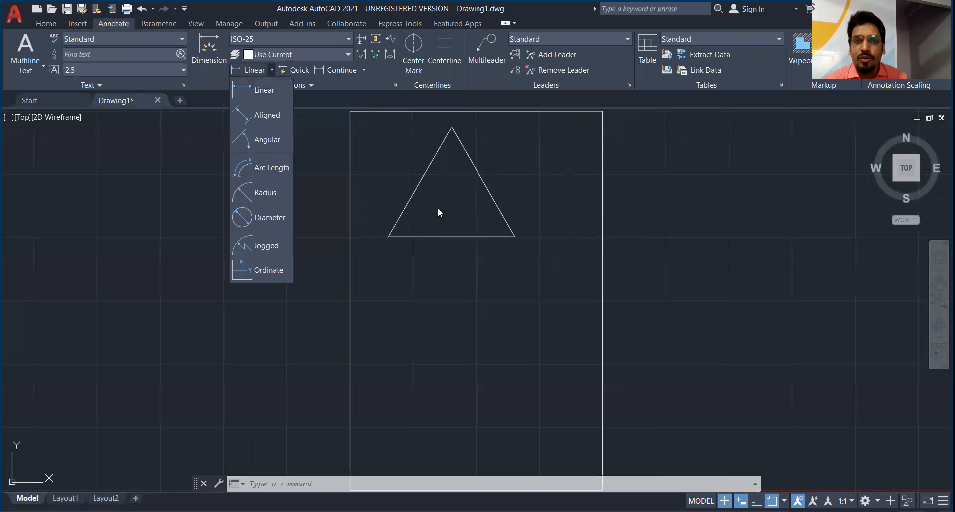
click(256, 90)
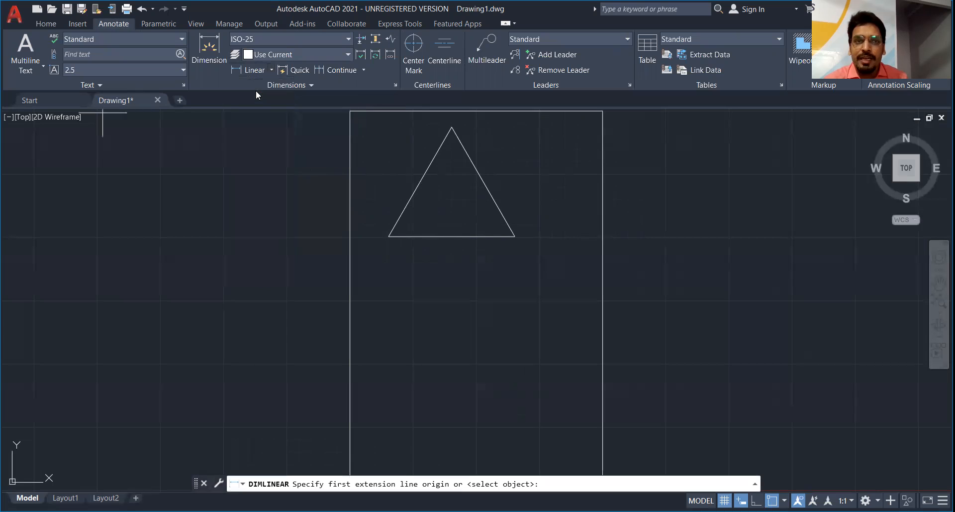
click(389, 235)
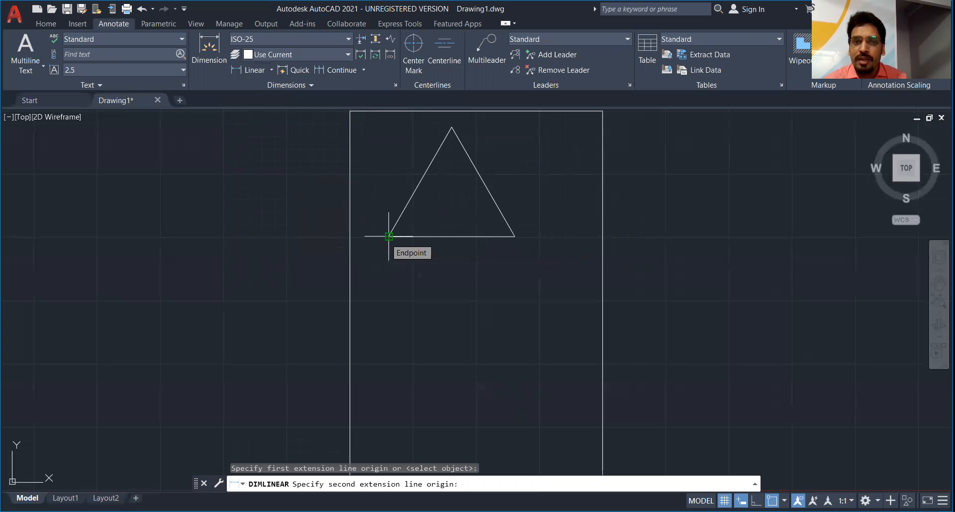
click(515, 235)
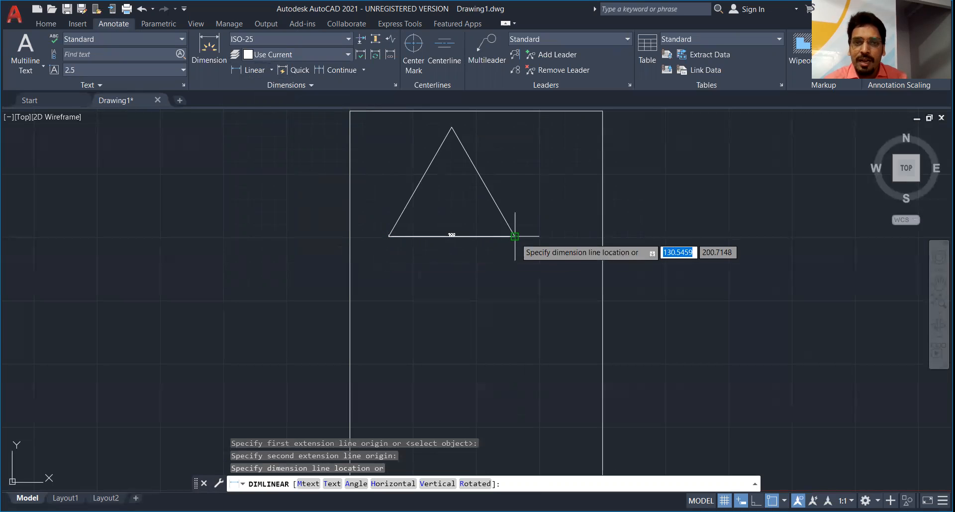
click(515, 263)
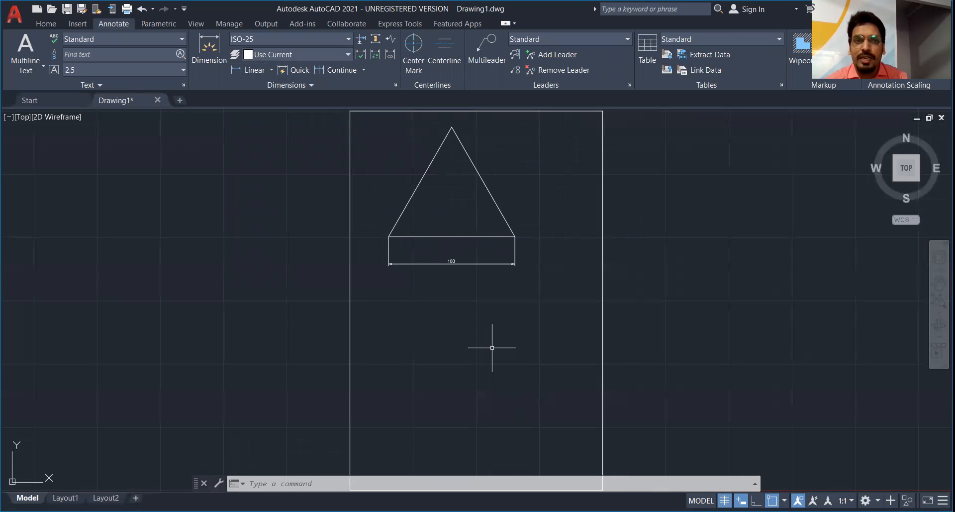
- Open the ISO-25 dimension style for modification and set its arrow size to 5
click(396, 84)
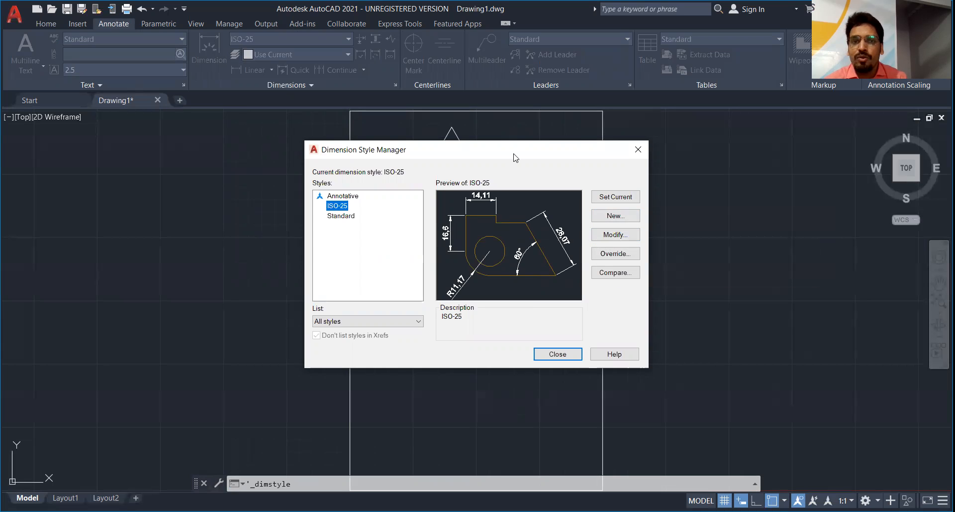
drag(514, 152, 742, 263)
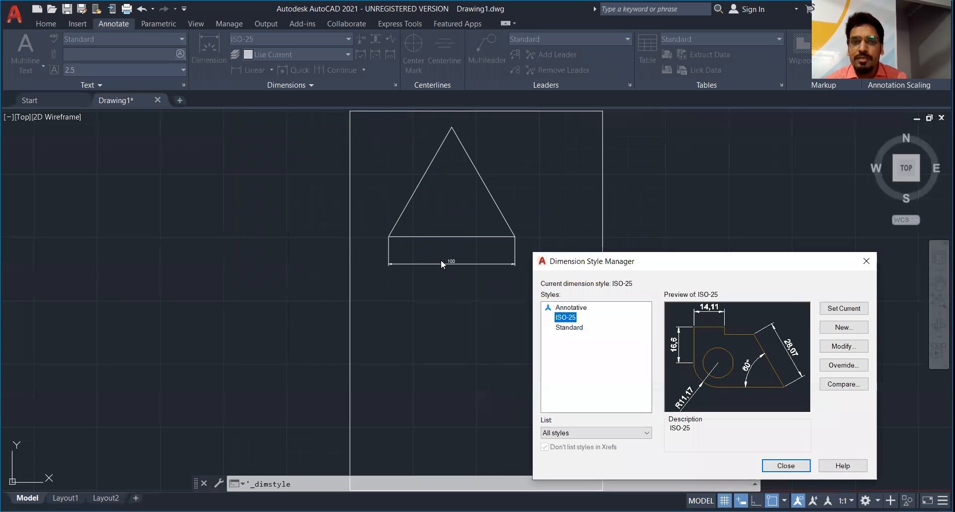
click(844, 346)
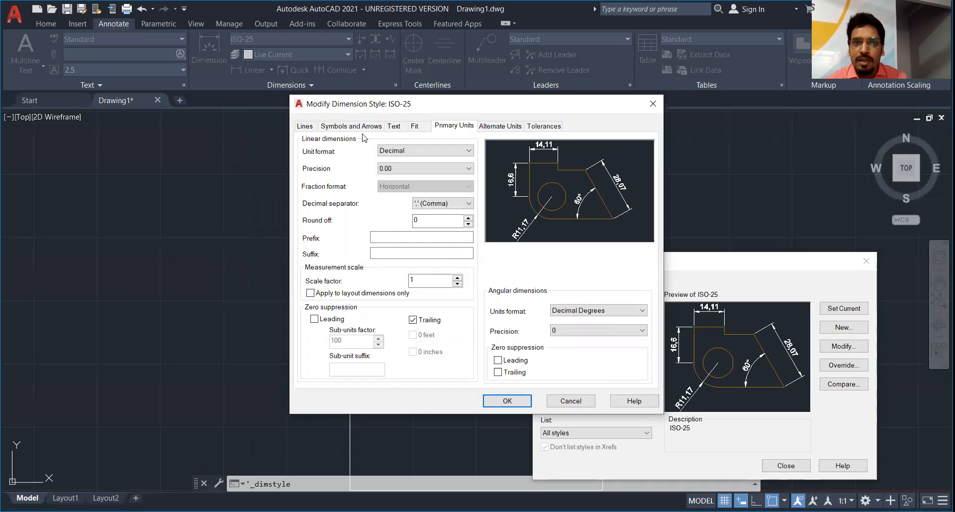
click(337, 127)
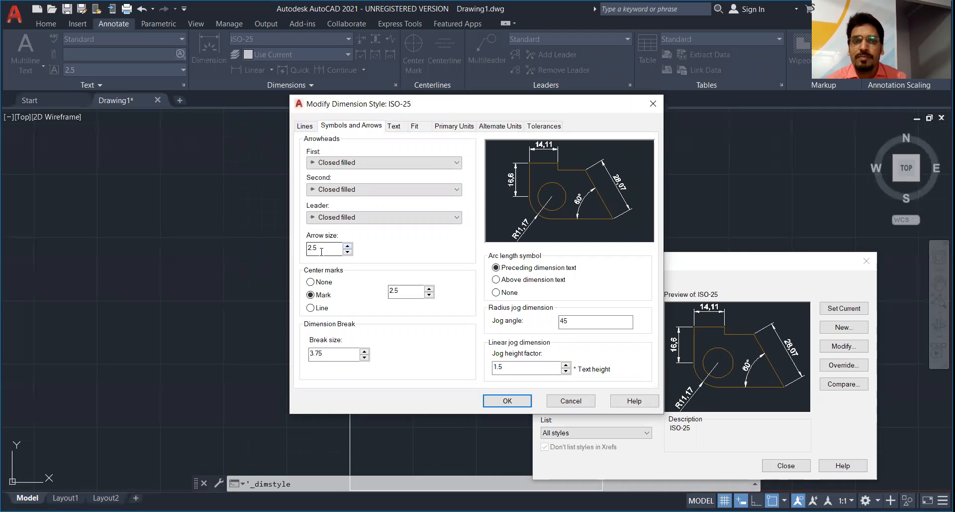
drag(322, 252, 306, 242)
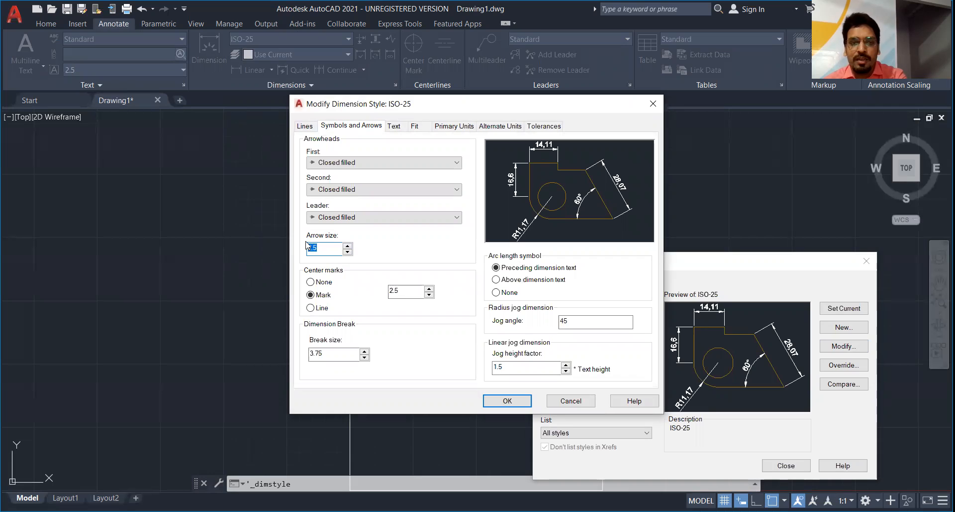
text(5)
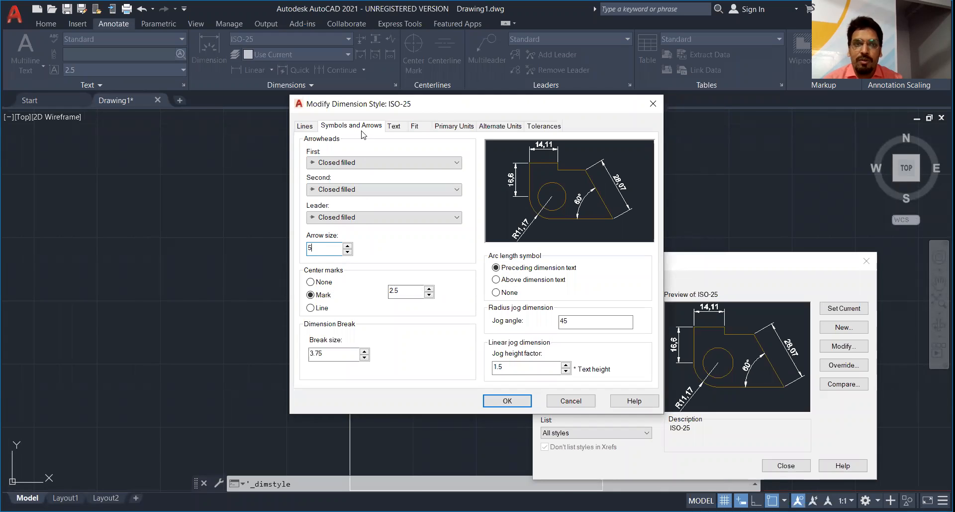
- Set the ISO-25 dimension style's text height to 5
click(396, 127)
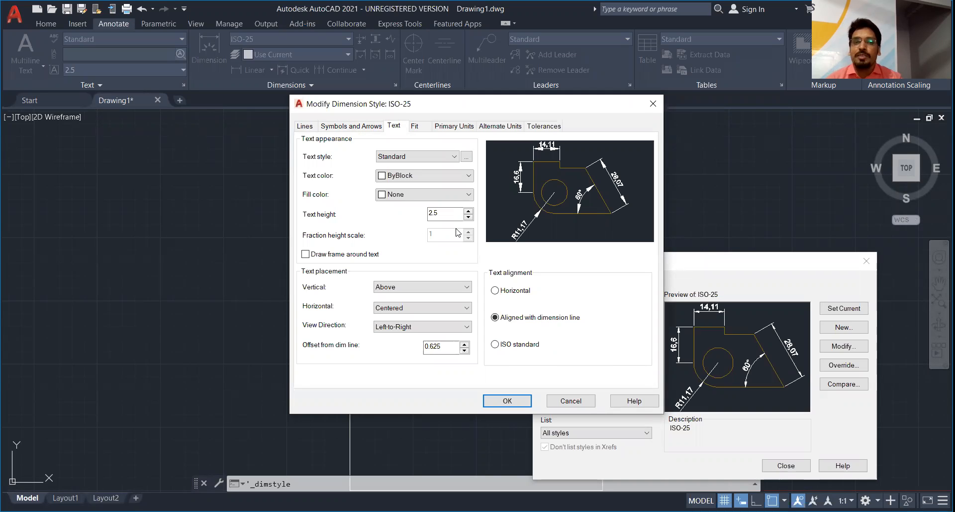
drag(450, 214, 427, 214)
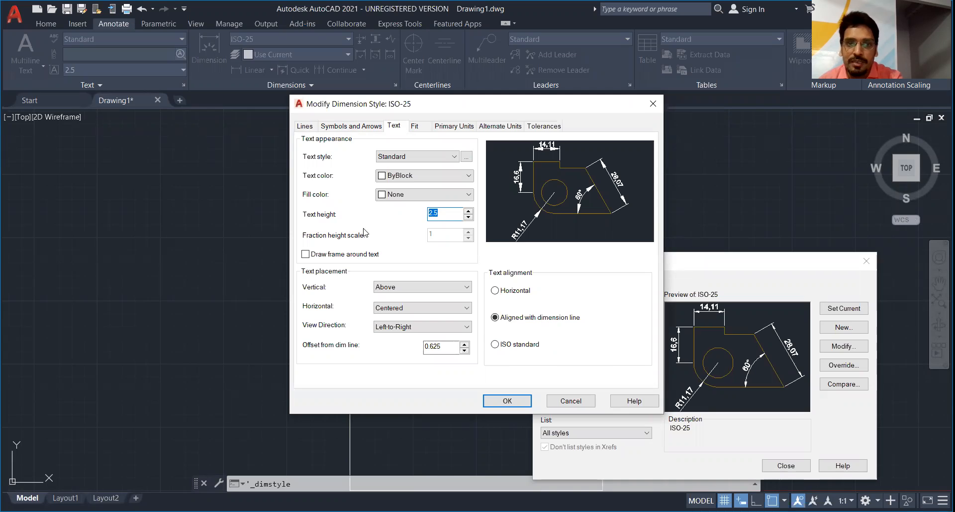
text(5)
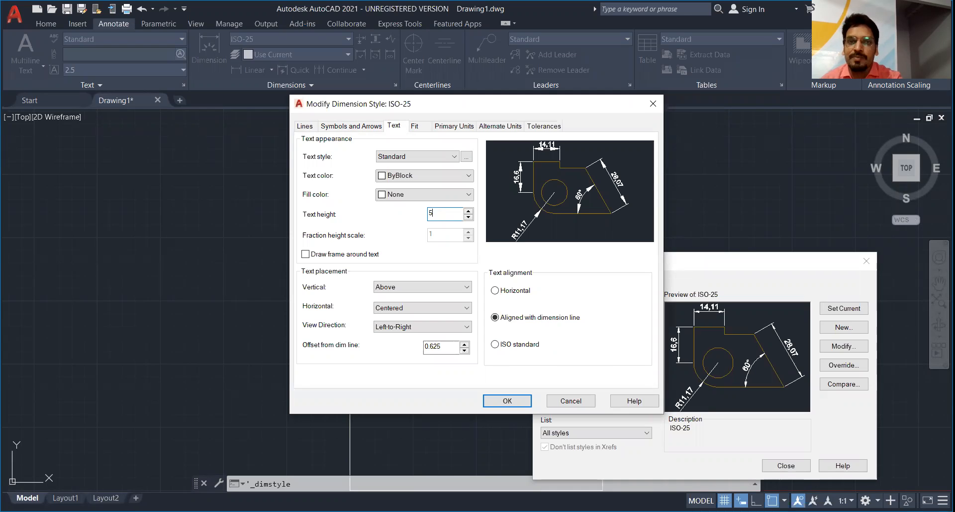
- Set the linear dimension precision of ISO-25 to 0.0, then apply the style changes and leave the Dimension Style Manager
click(445, 128)
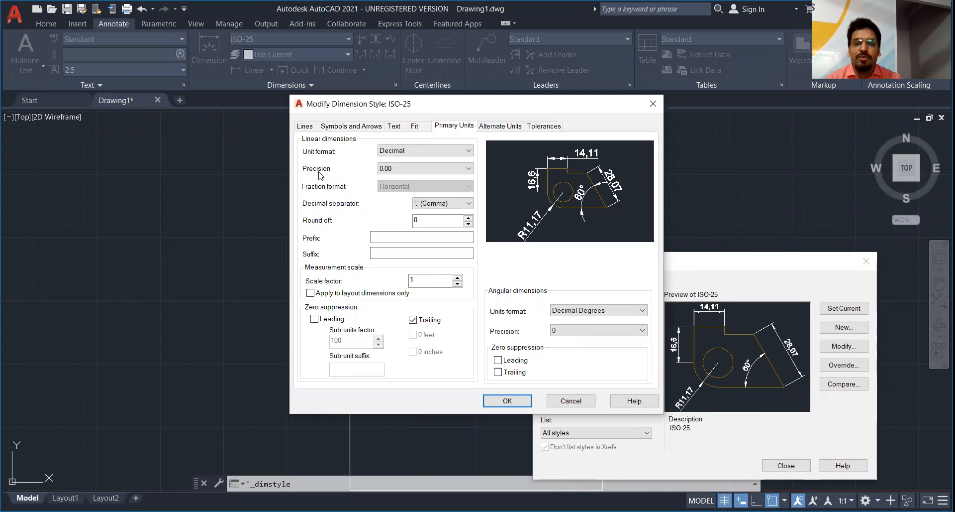
click(410, 170)
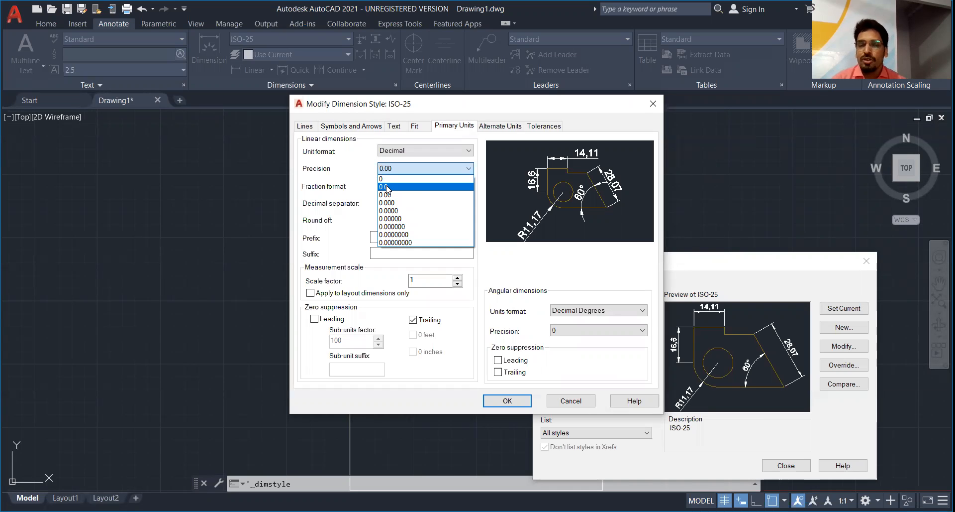
click(387, 187)
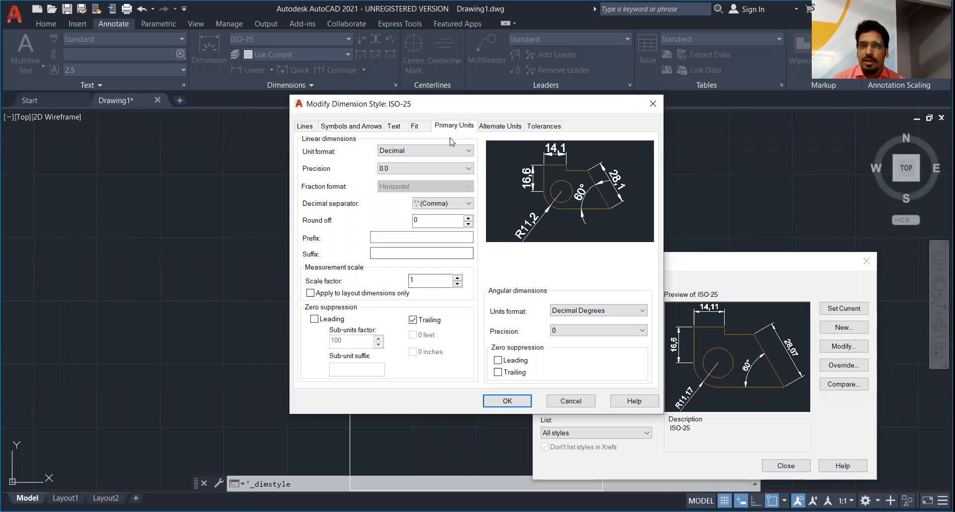
click(505, 401)
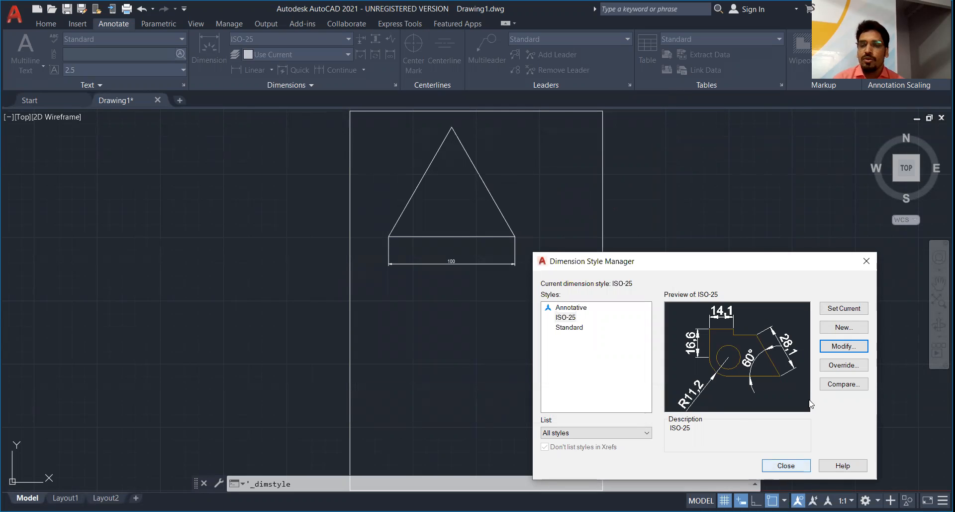
key(Return)
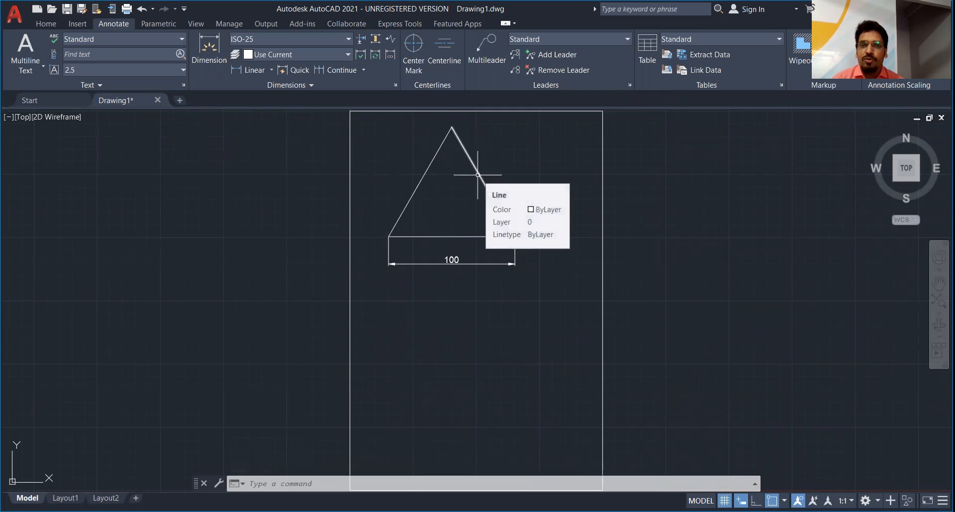
- Add an aligned dimension from the triangle's apex to its lower-right corner, placed outside the right side
click(311, 85)
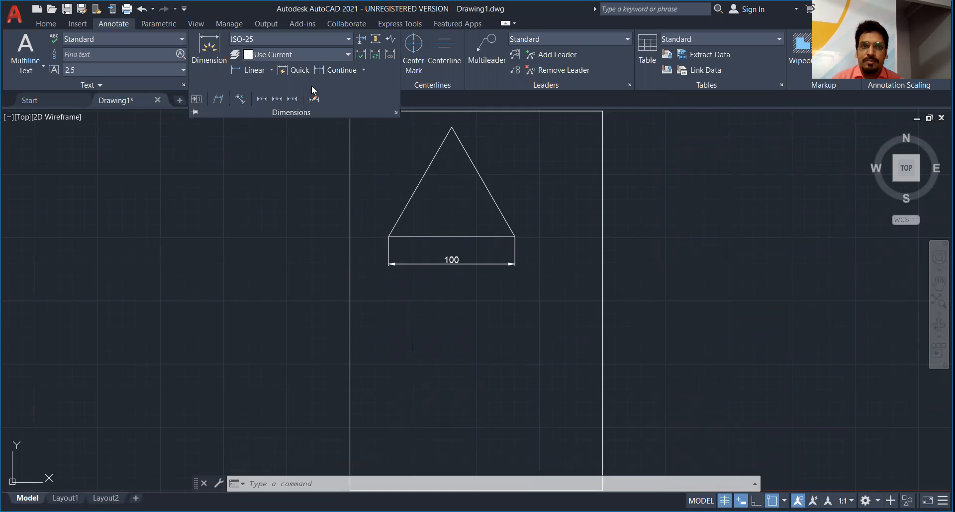
click(257, 183)
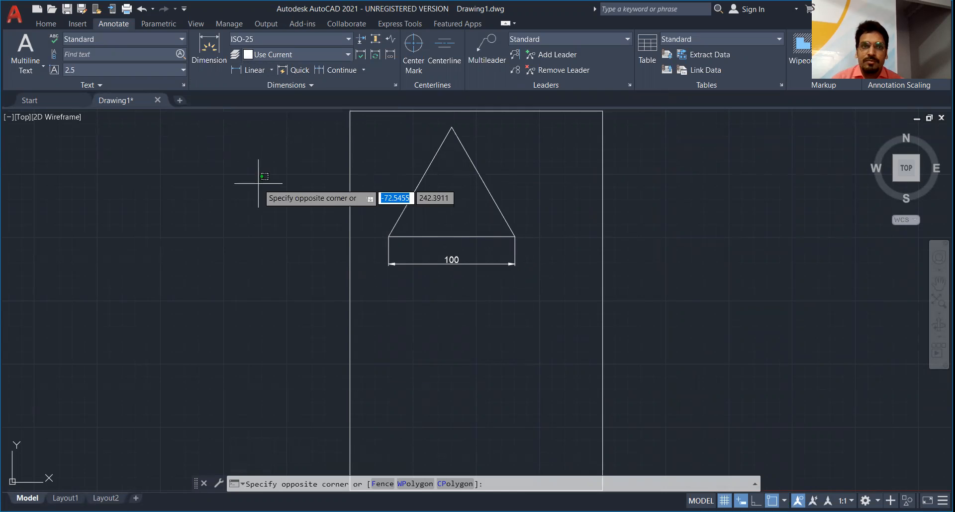
click(271, 70)
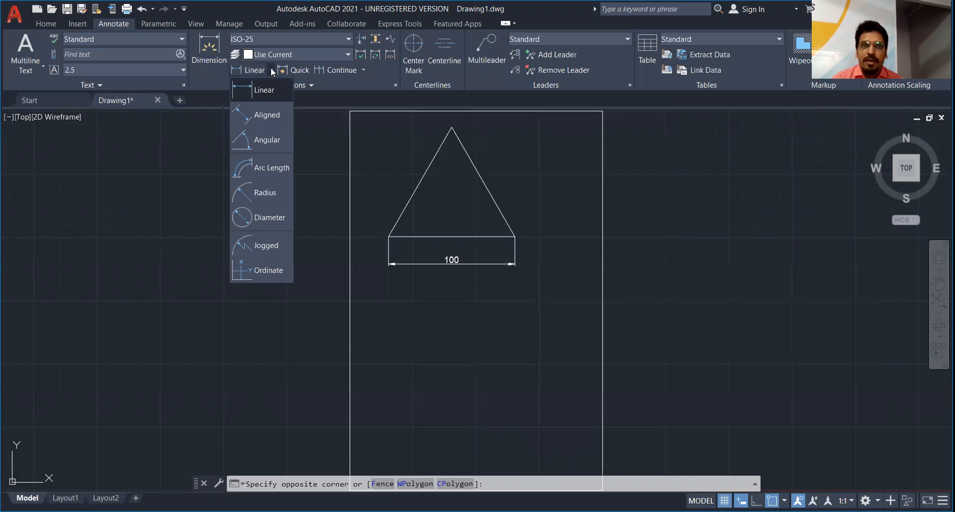
click(263, 120)
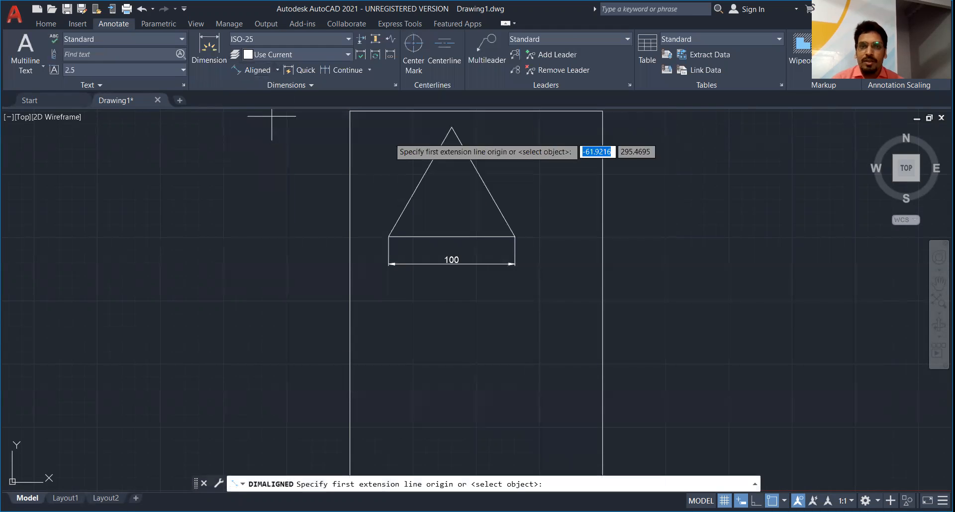
click(452, 126)
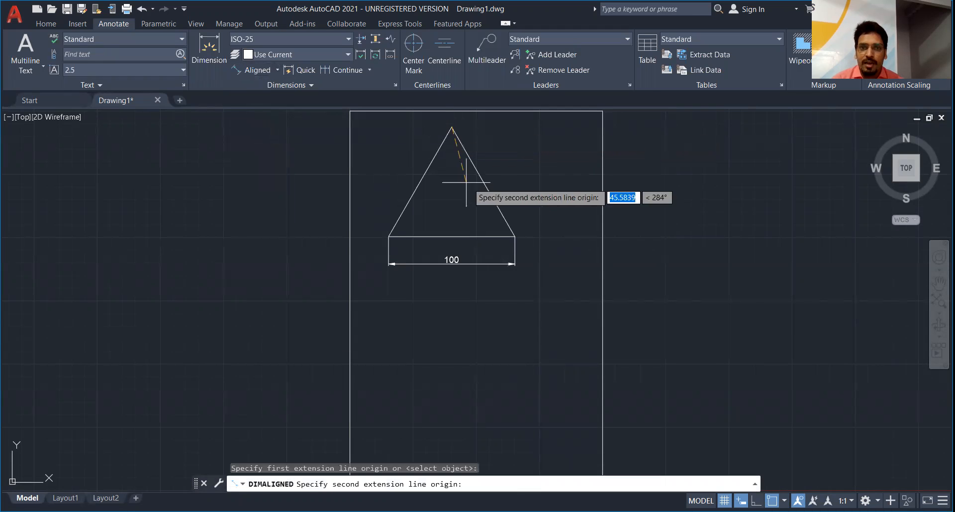
click(515, 236)
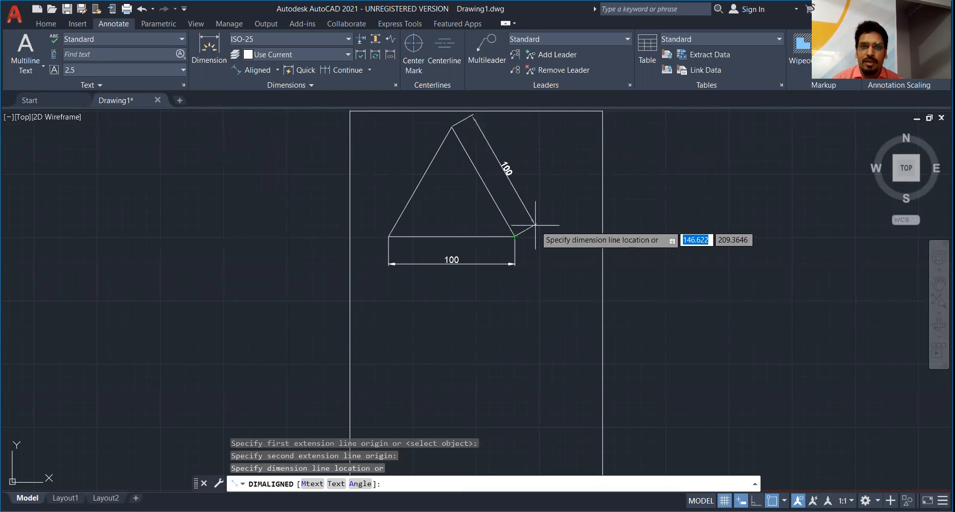
click(535, 225)
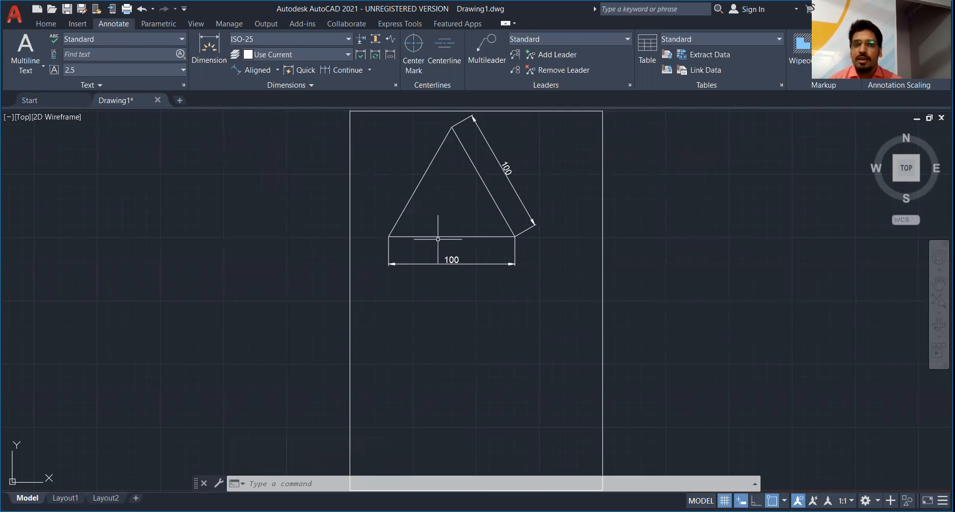
- Add an angular dimension between the triangle's left side and base, with its arc inside the triangle
click(278, 70)
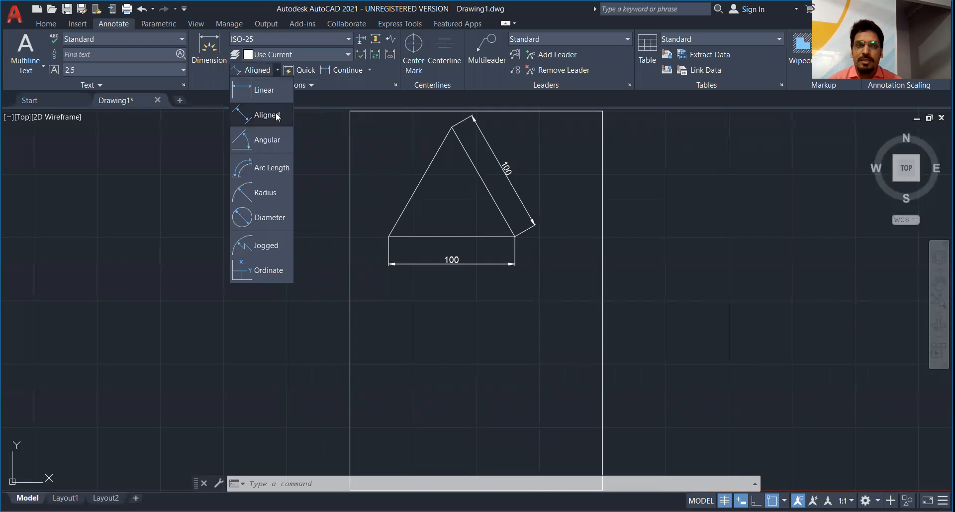
click(271, 142)
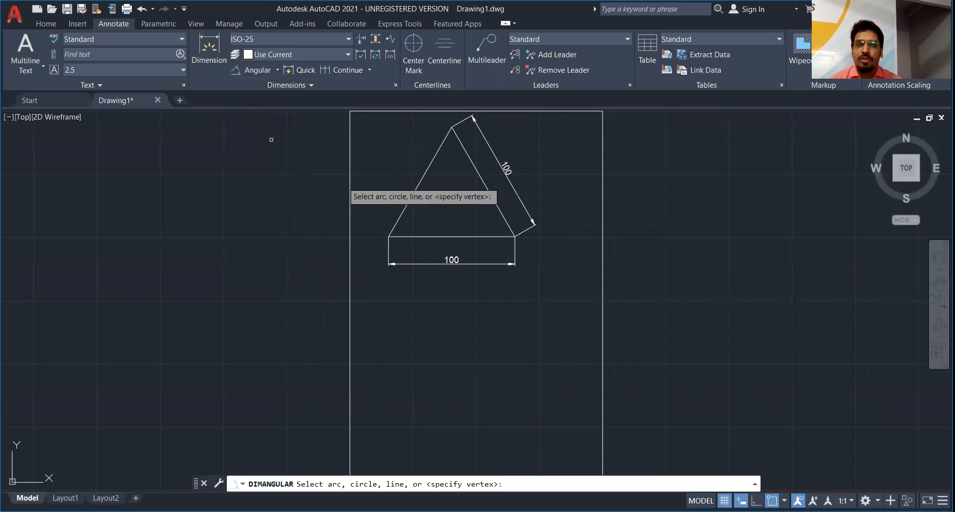
click(403, 211)
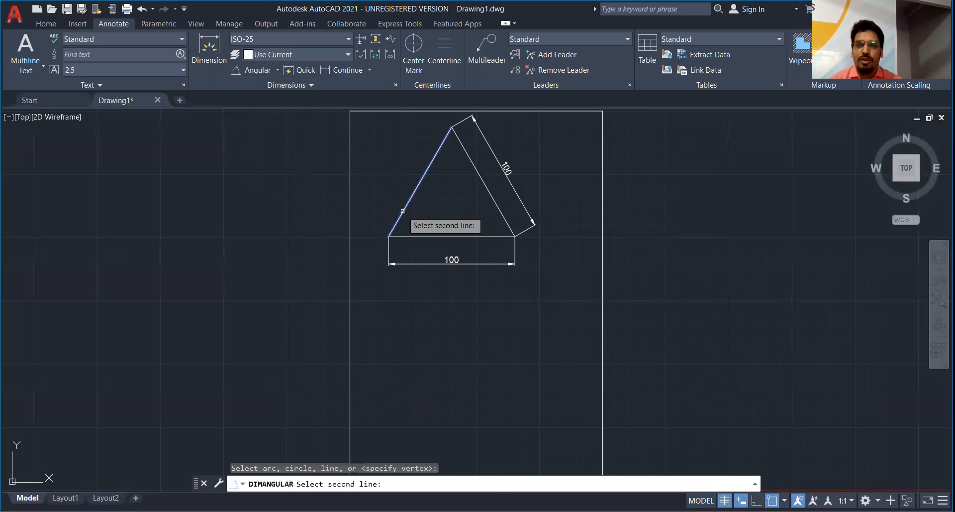
click(391, 237)
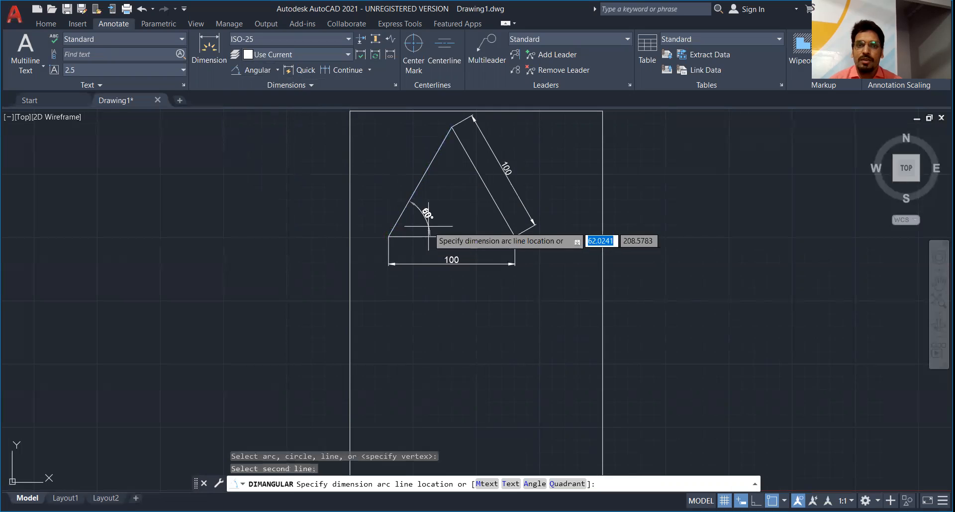
click(437, 217)
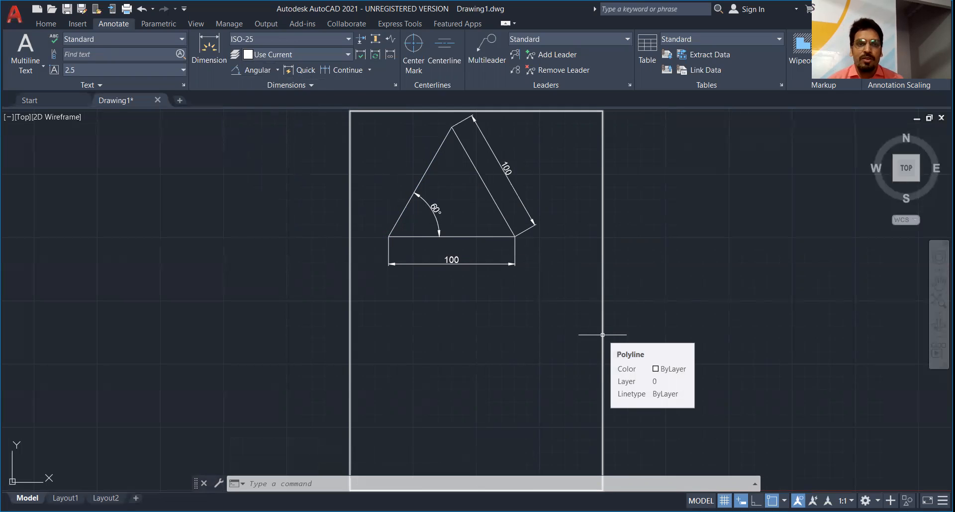
- With ortho mode on, draw a 100-unit horizontal line to the right, starting inside the border below the triangle's left corner
click(44, 23)
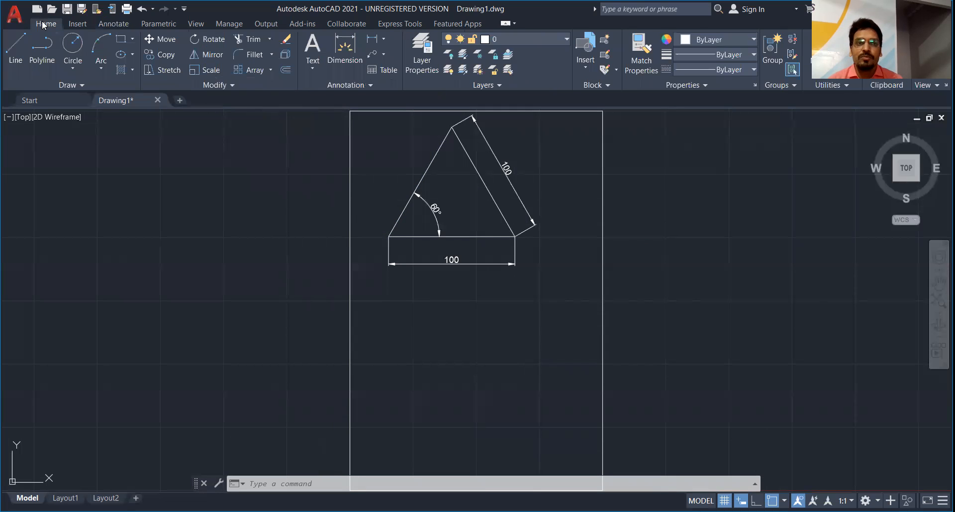
click(13, 44)
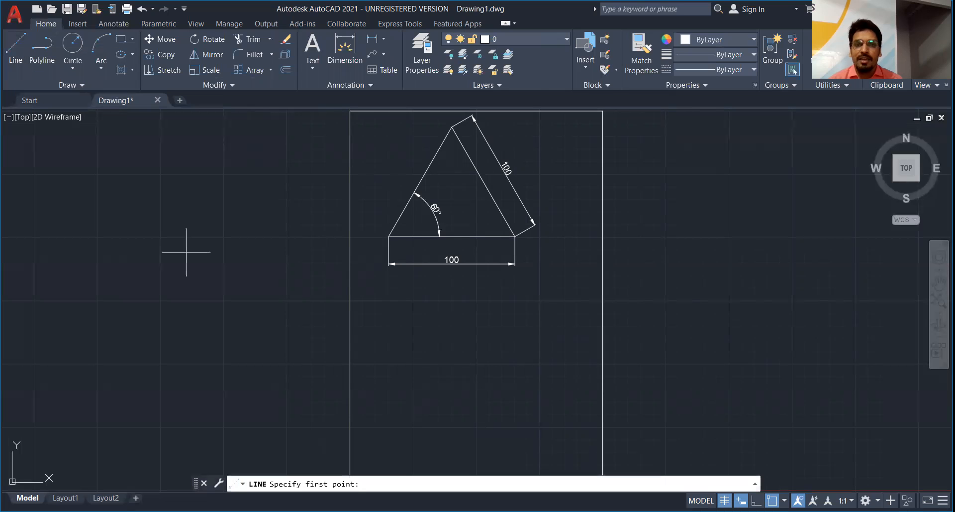
click(388, 335)
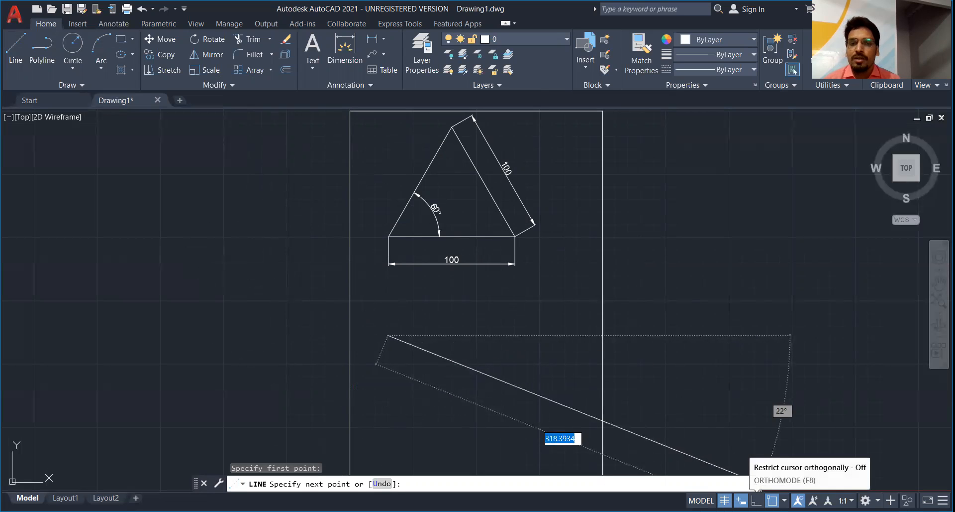
click(757, 500)
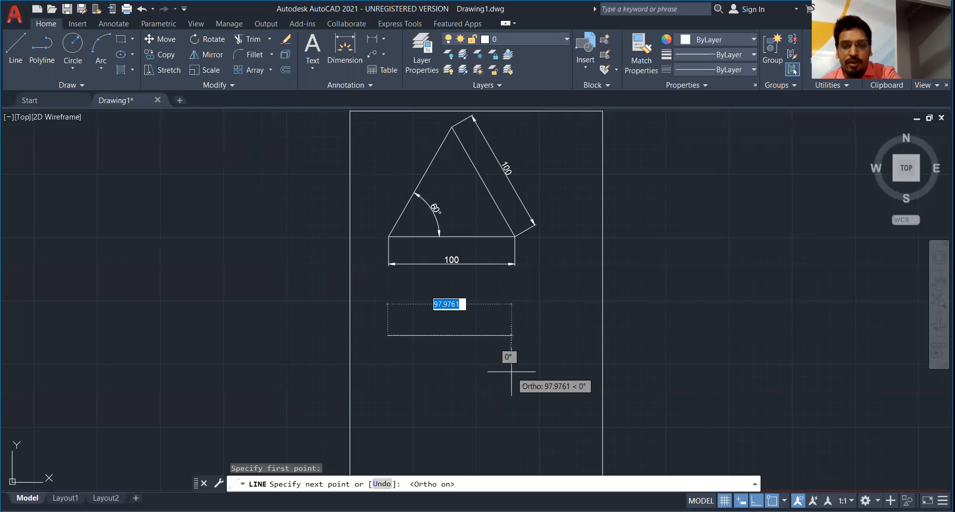
text(100)
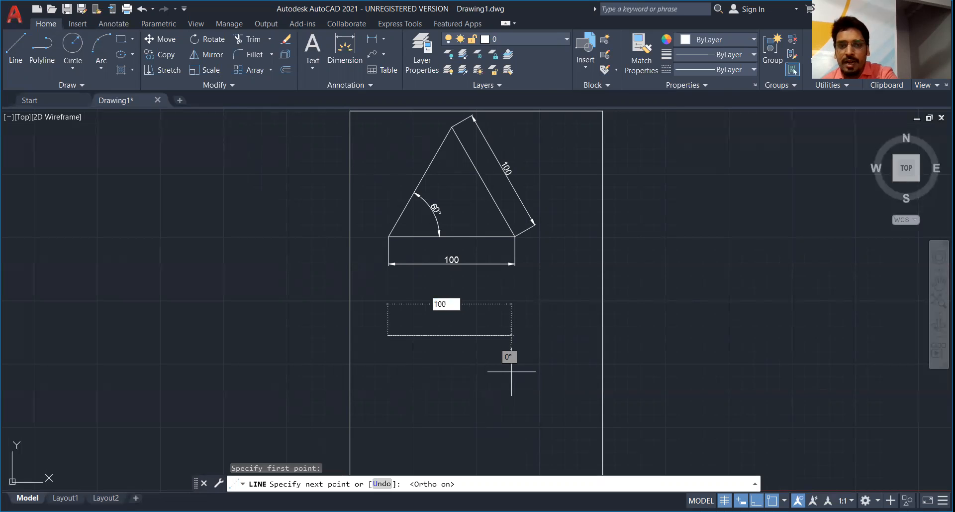
key(Return)
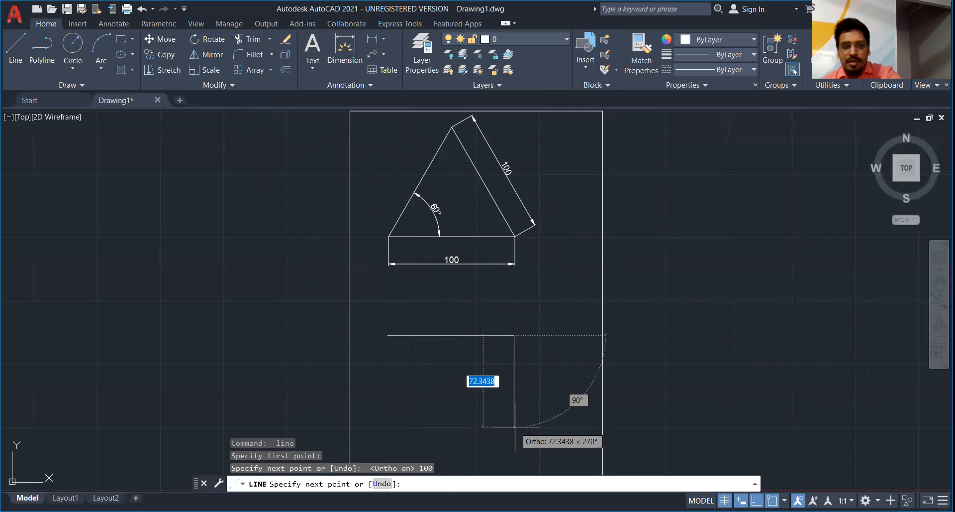
- Complete the rectangle with a 75-unit line downward, a 100-unit line to the left and a closing line to the start point
text(75)
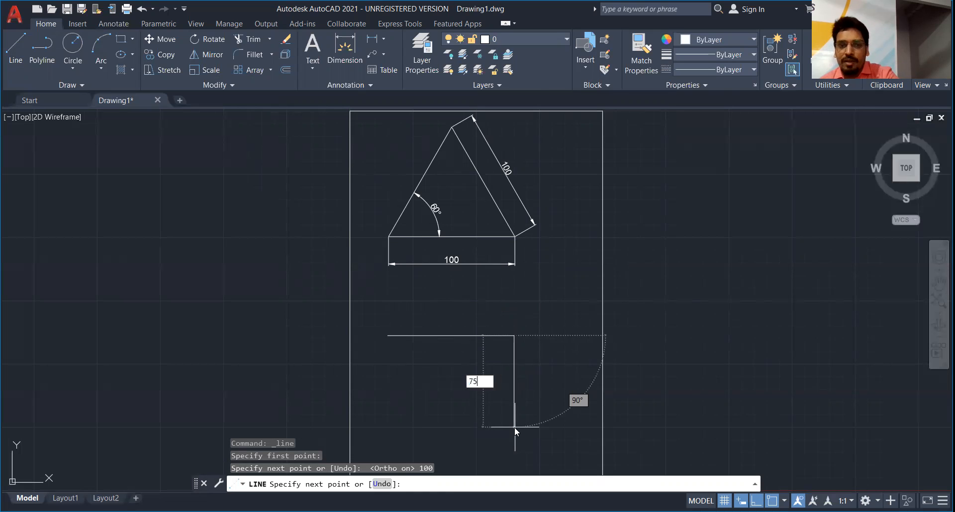
key(Return)
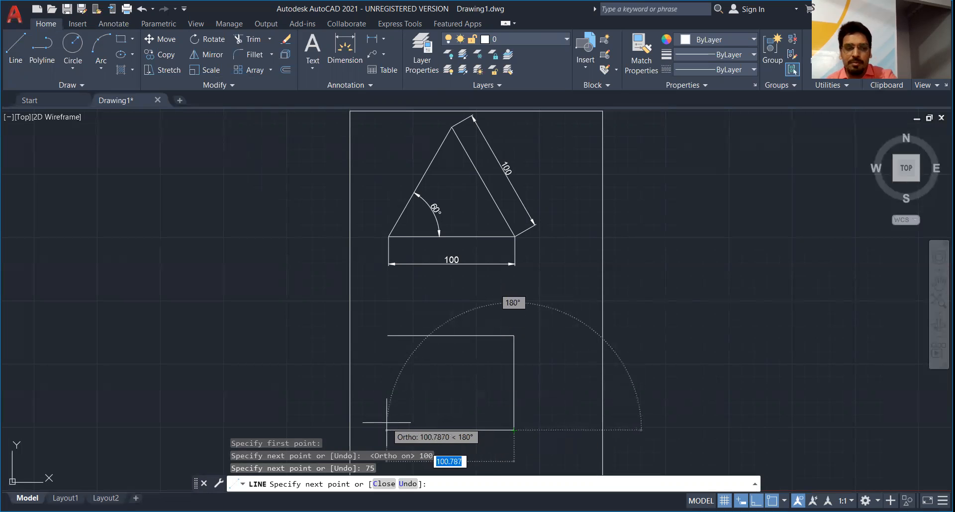
text(100)
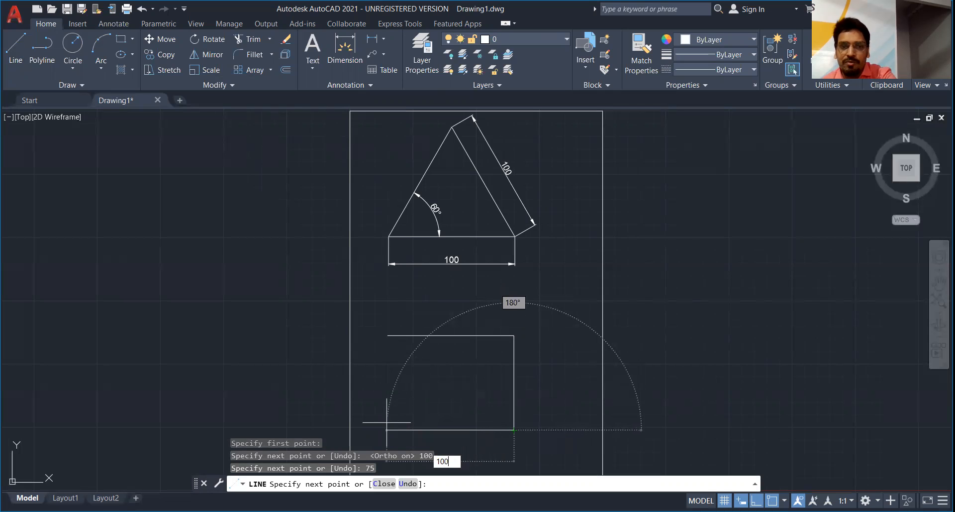
key(Return)
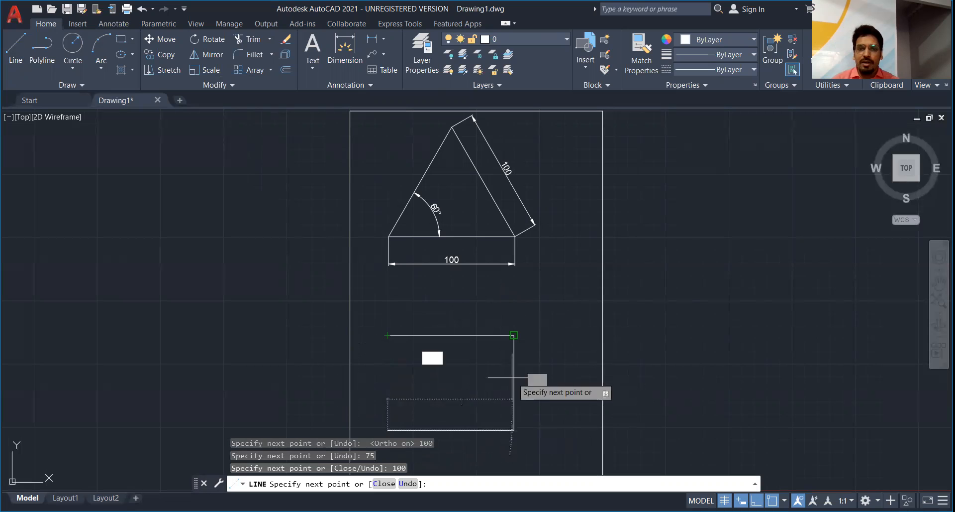
click(388, 335)
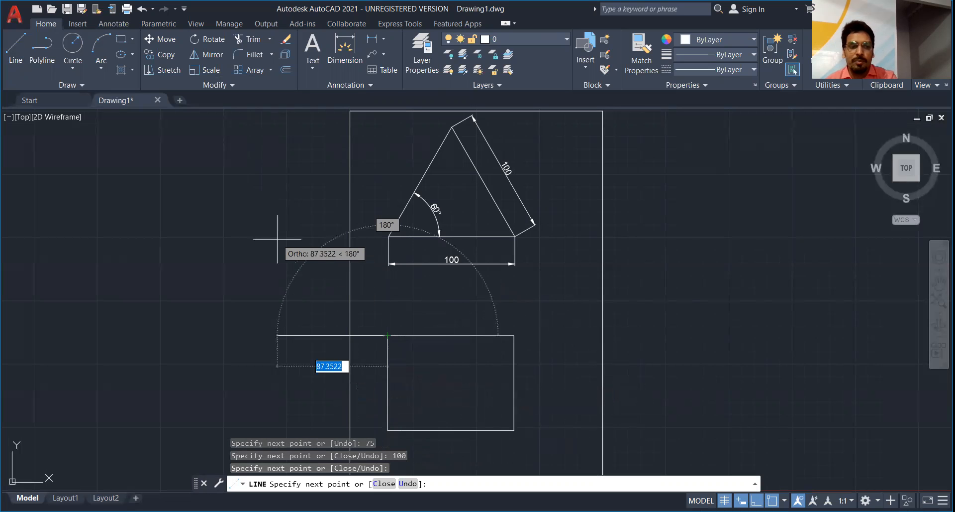
key(Escape)
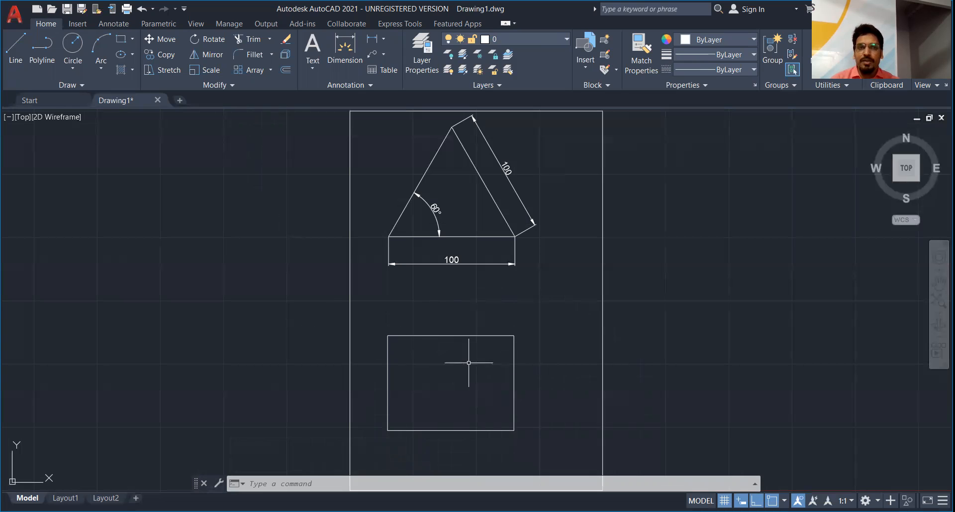
- Add a linear dimension to the large rectangle's top edge, placed just above it
click(116, 24)
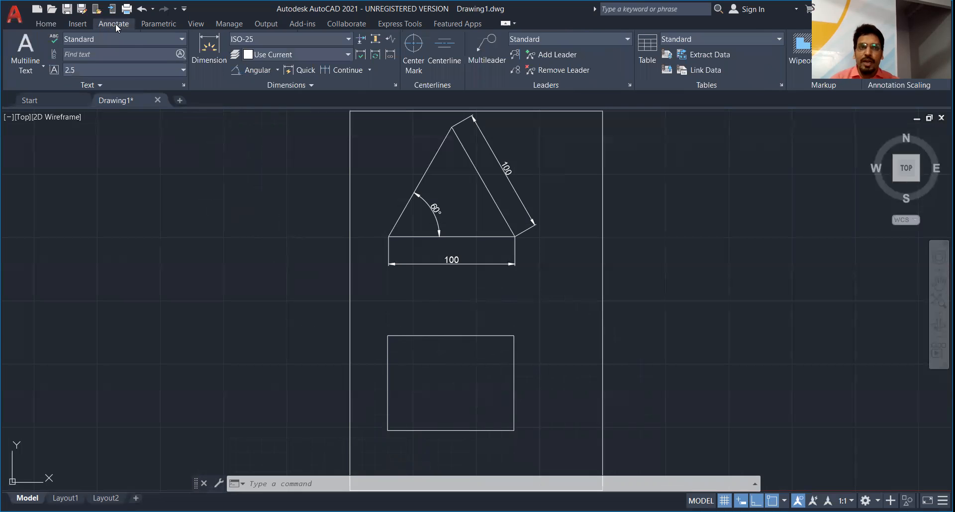
click(276, 70)
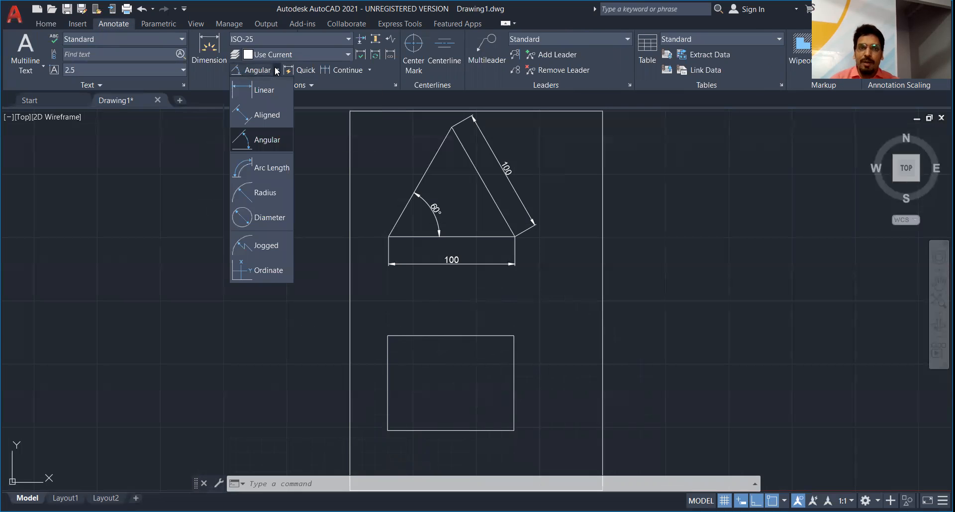
click(263, 94)
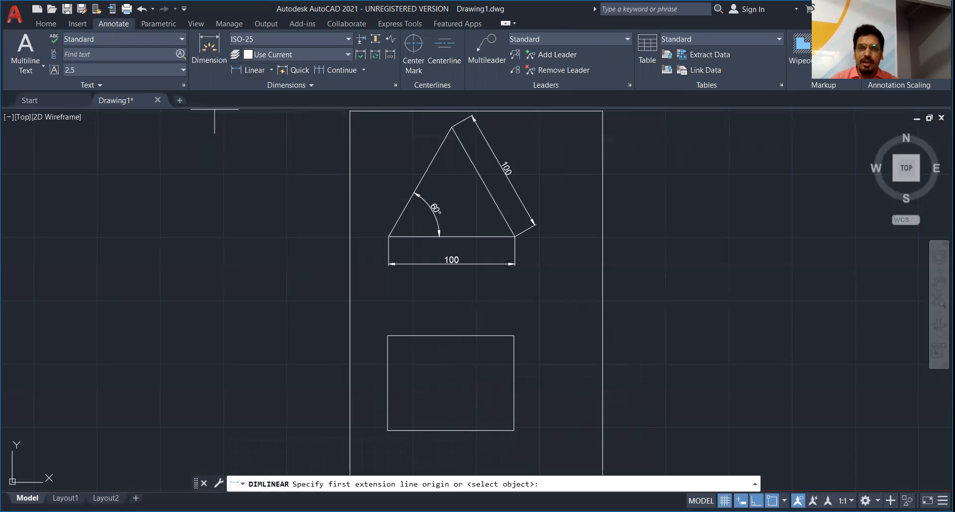
click(388, 334)
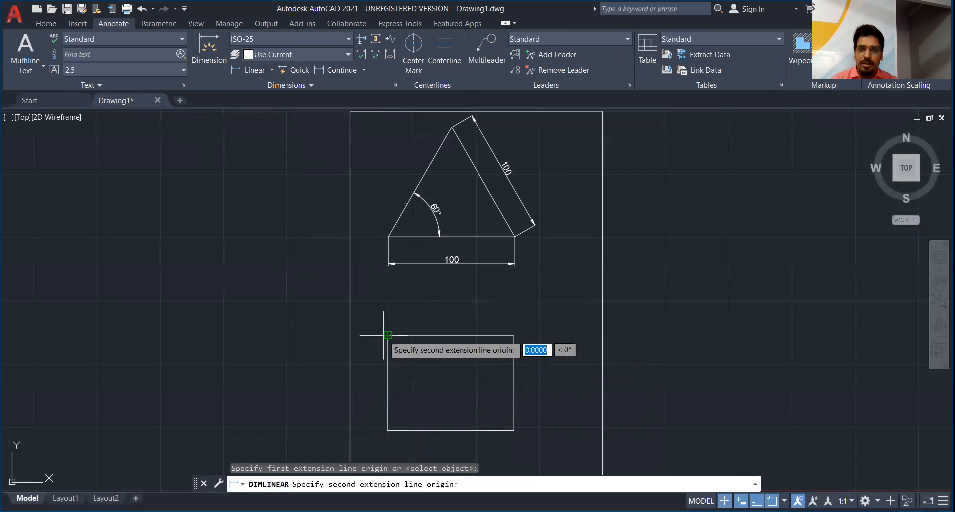
click(515, 334)
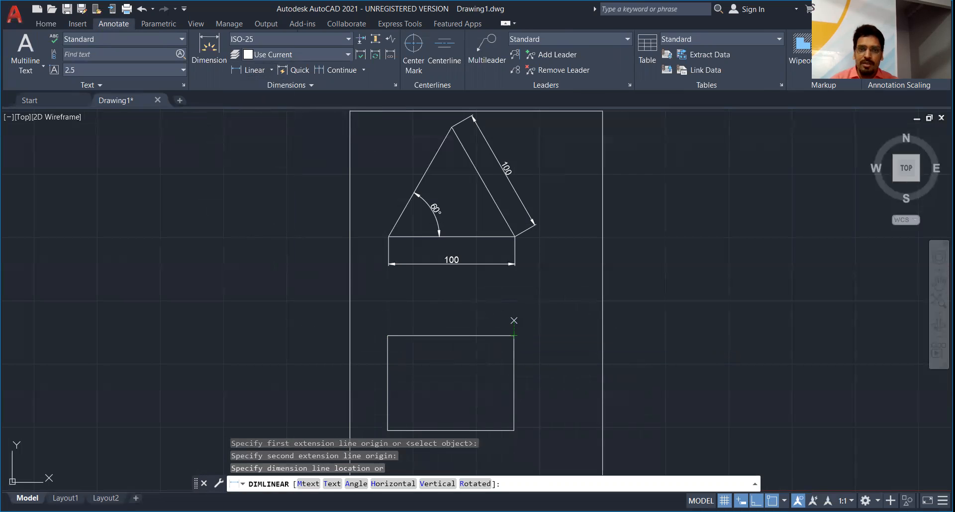
click(514, 319)
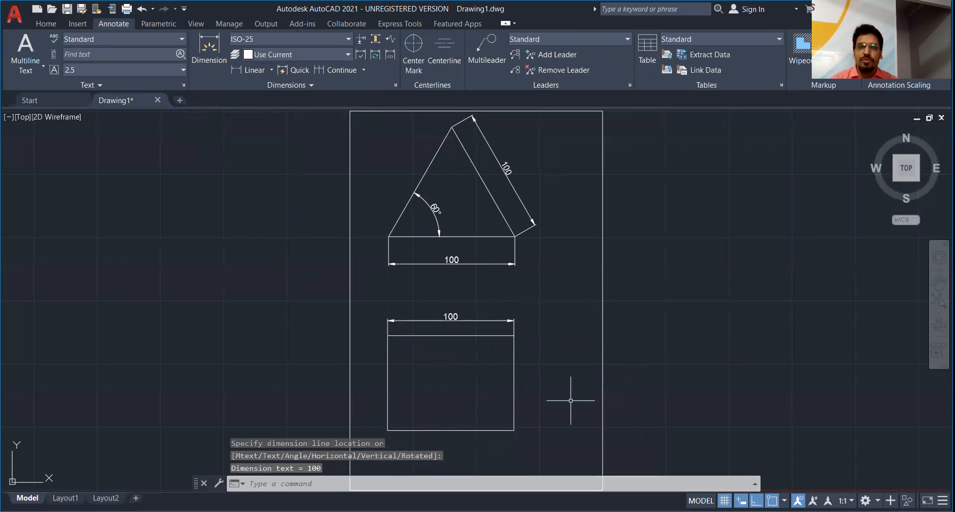
- Add a linear dimension to the large rectangle's right side, placed outside it
click(246, 70)
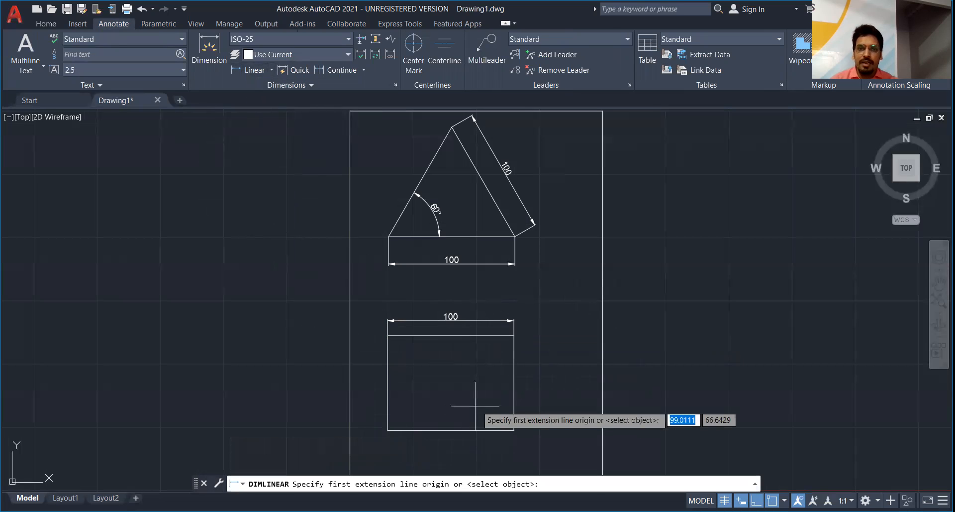
click(514, 334)
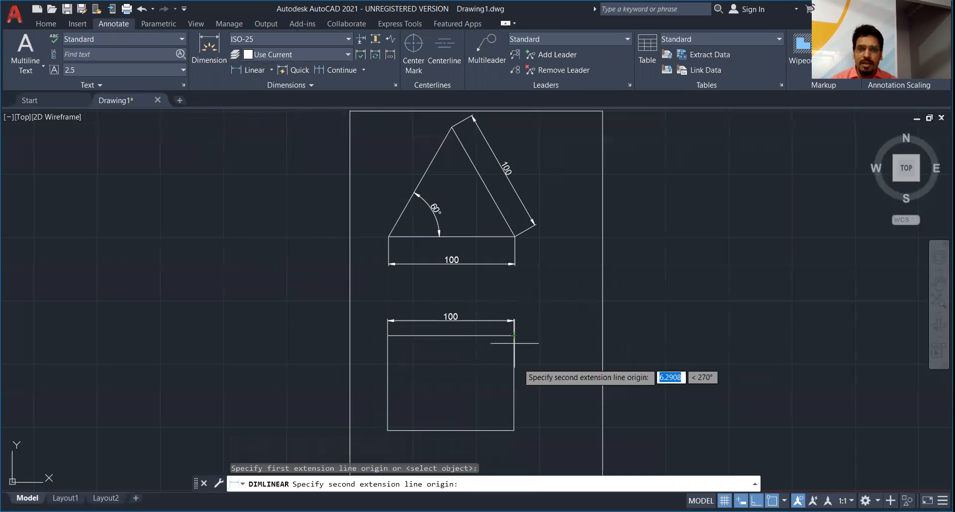
click(514, 429)
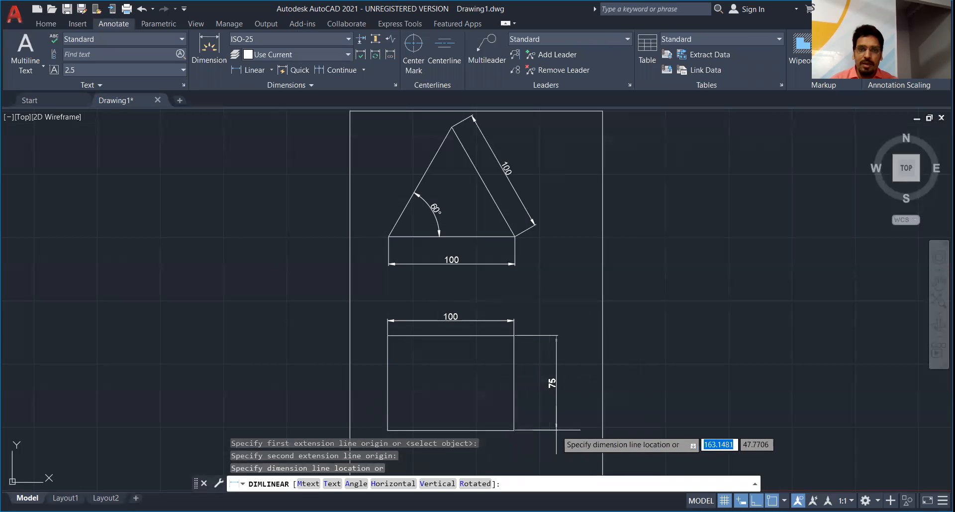
click(556, 429)
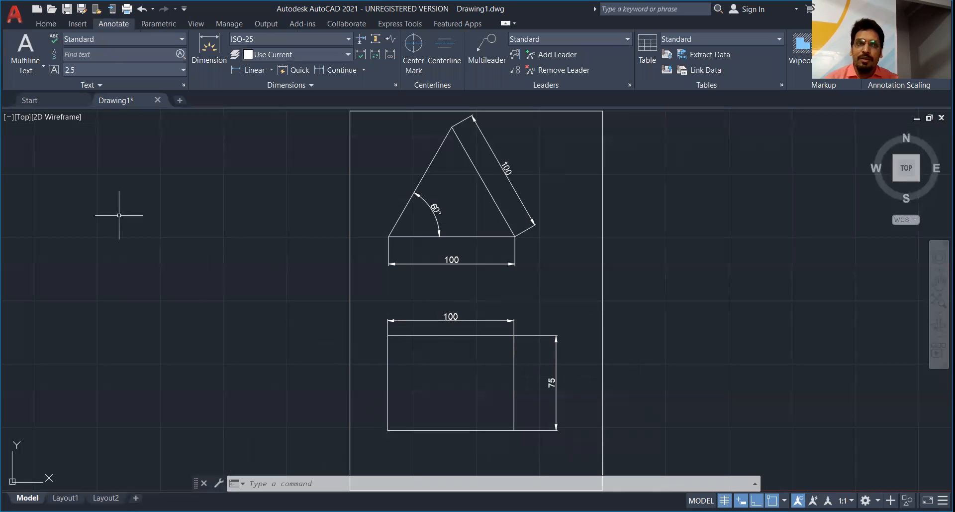
- Draw a rectangle by the Dimensions option, length 50 and width 30, extending right and down from a corner right of the triangle's base dimension
click(40, 22)
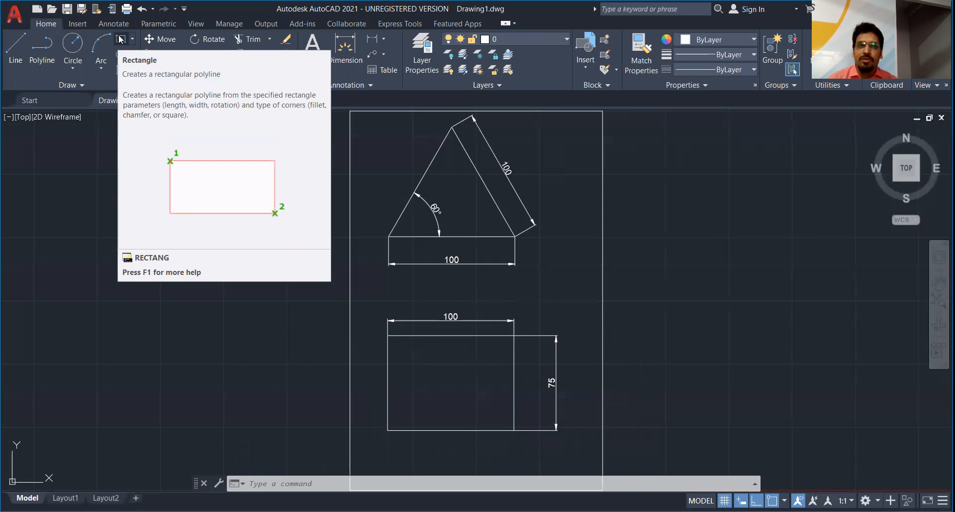
click(120, 39)
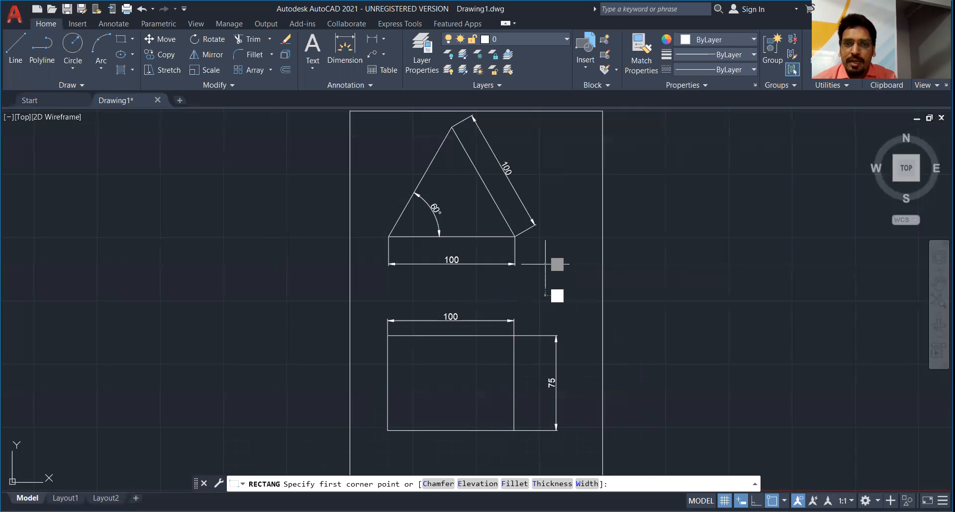
click(546, 264)
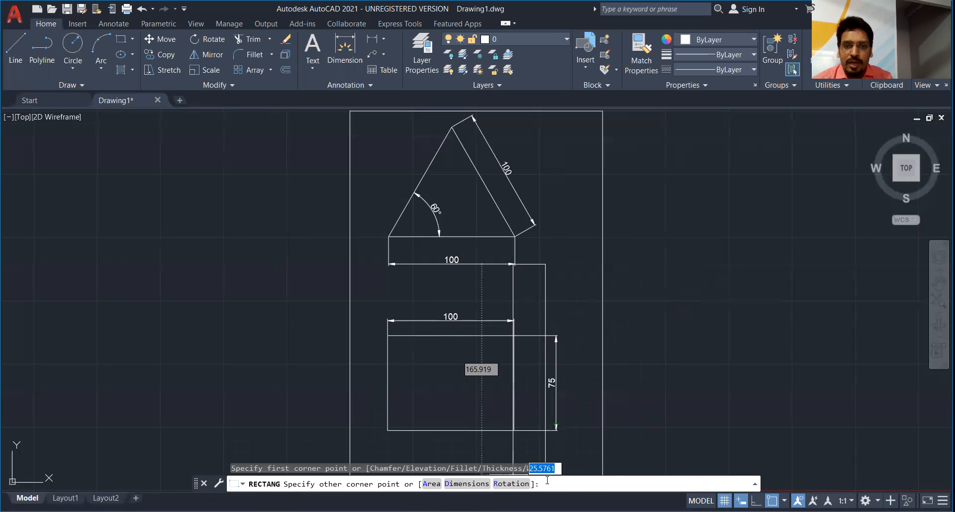
text(d)
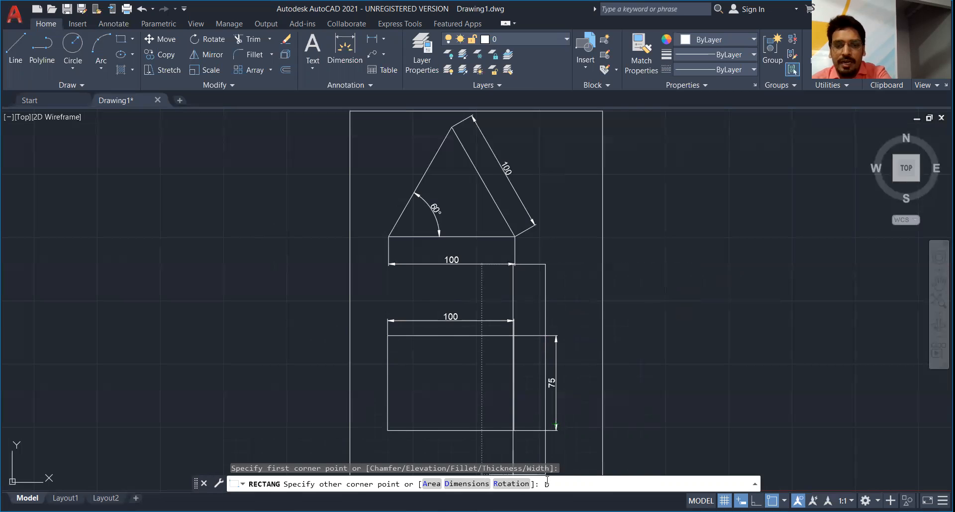
key(Return)
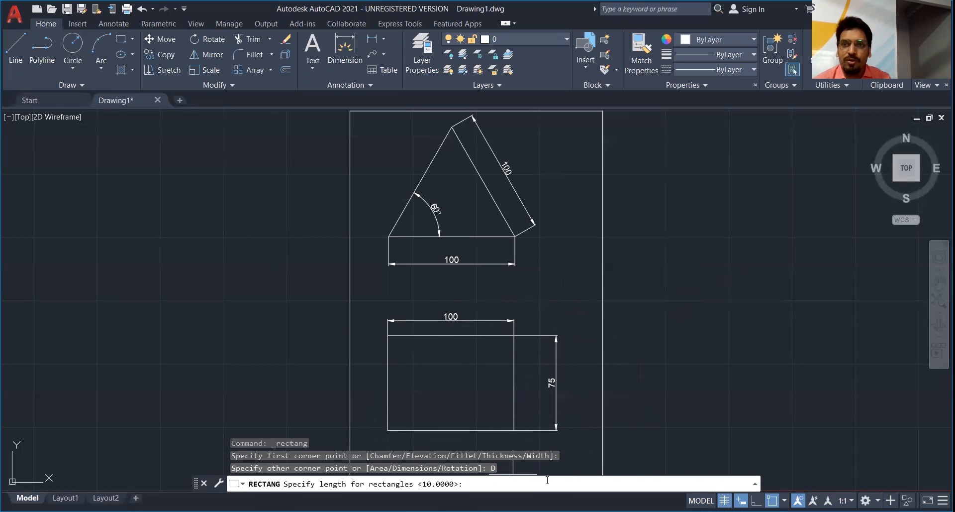
text(50)
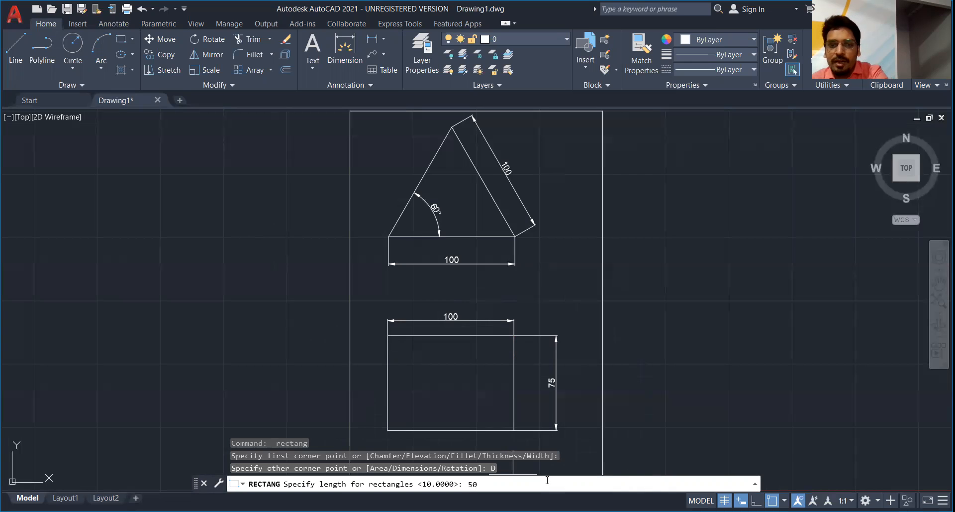
key(Return)
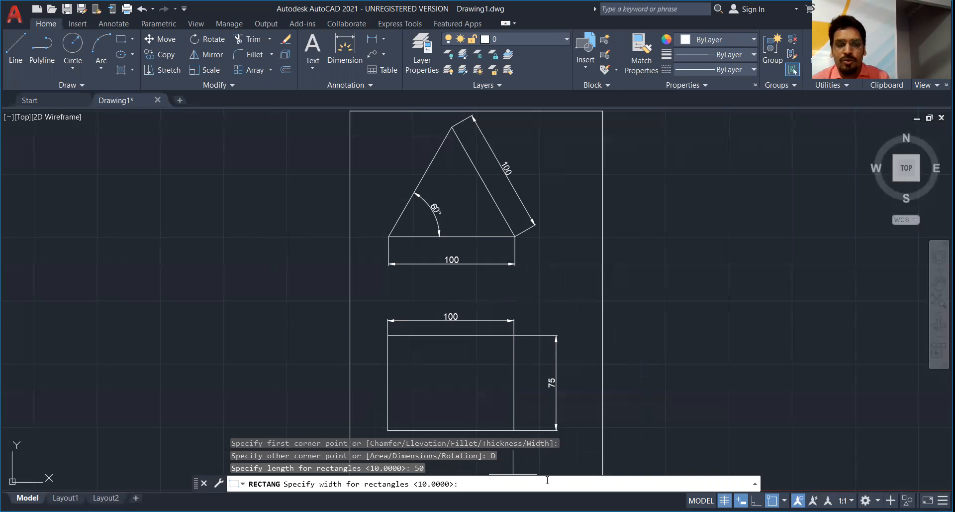
text(30)
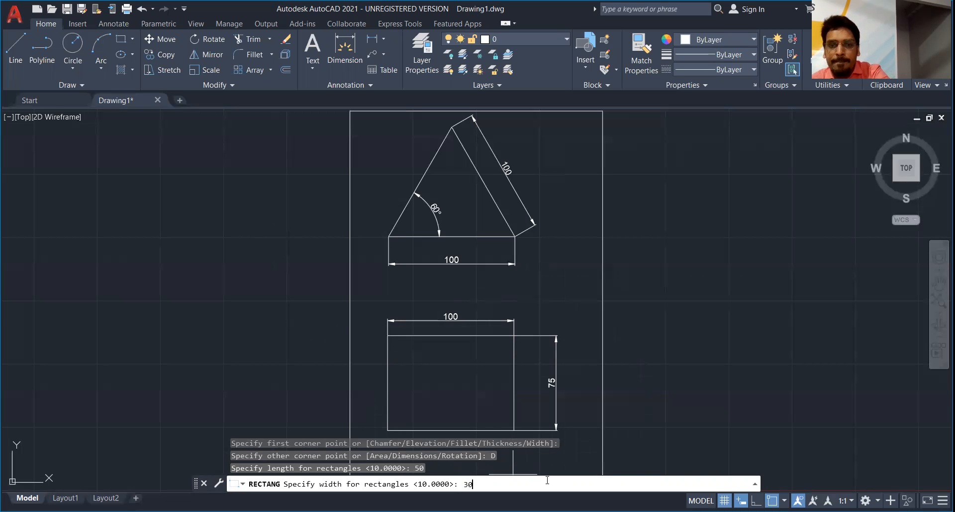
key(Return)
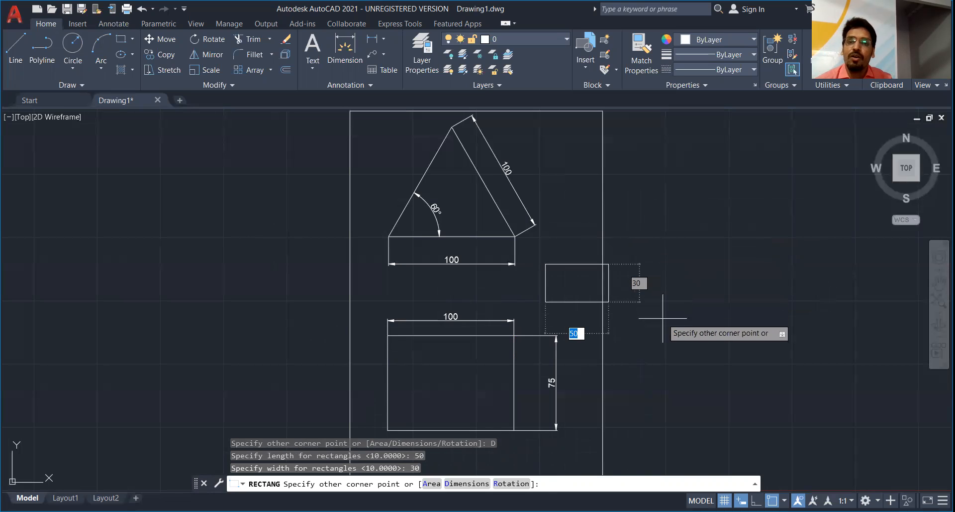
click(768, 292)
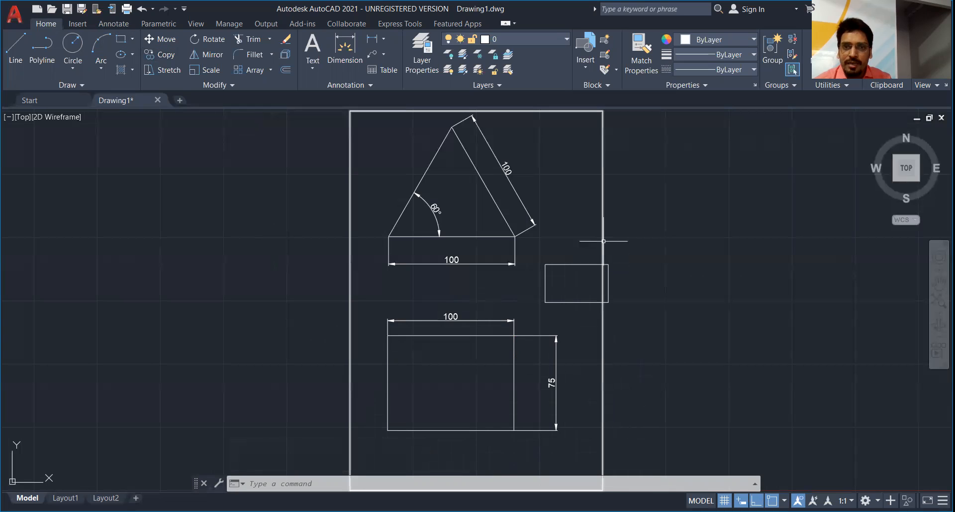
- Delete the sheet border rectangle around the drawing
click(603, 323)
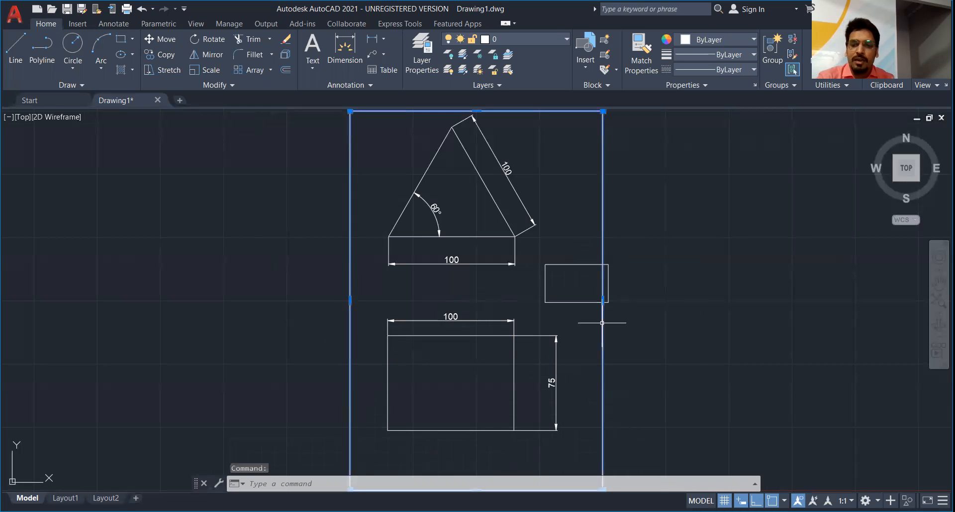
key(Delete)
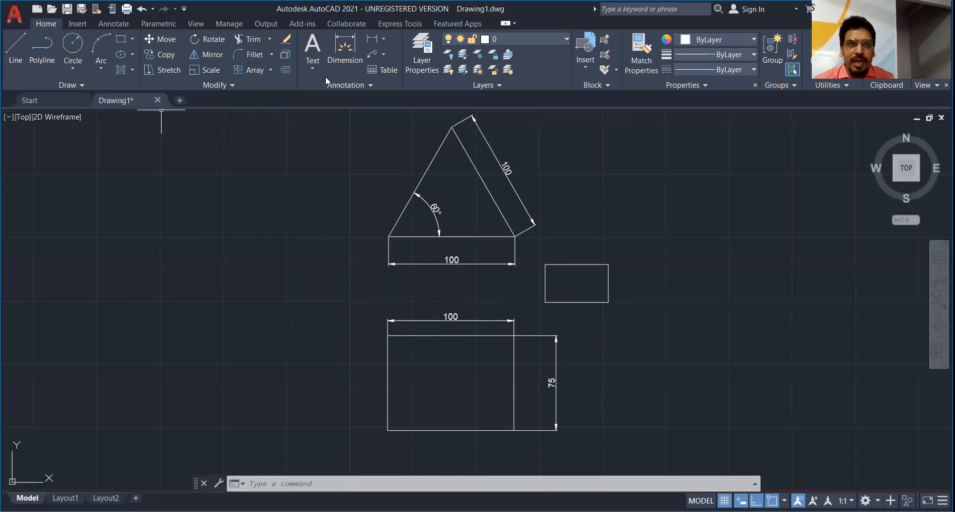
- Add a linear dimension to the small rectangle's top edge, placed just above it
click(104, 24)
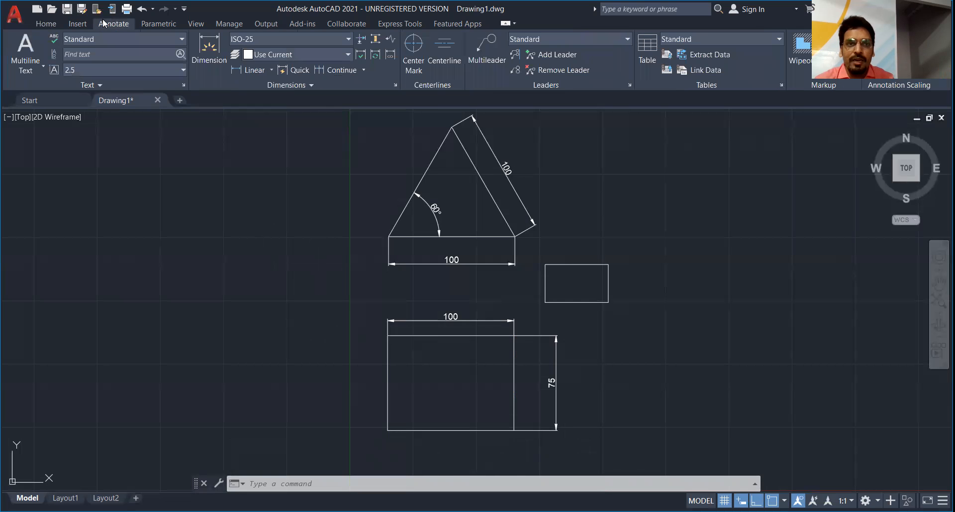
click(273, 70)
click(264, 91)
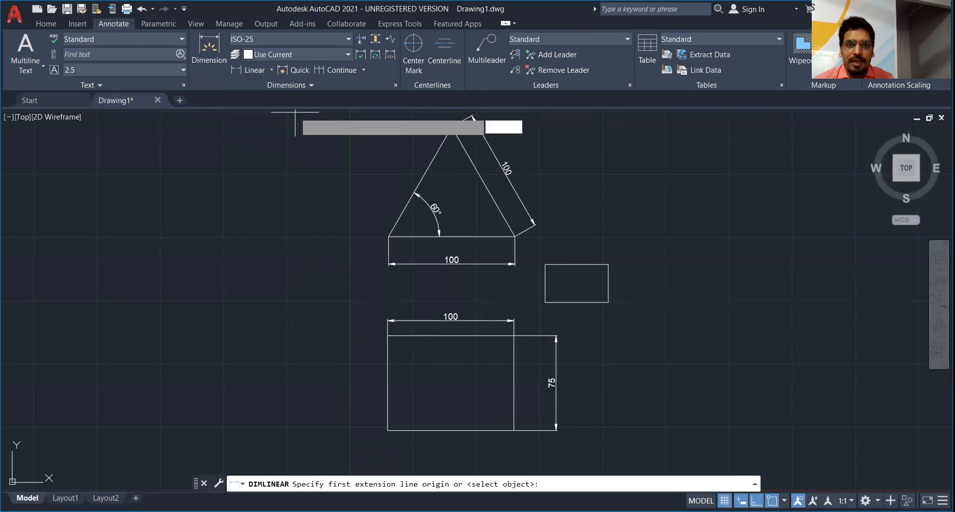
click(545, 265)
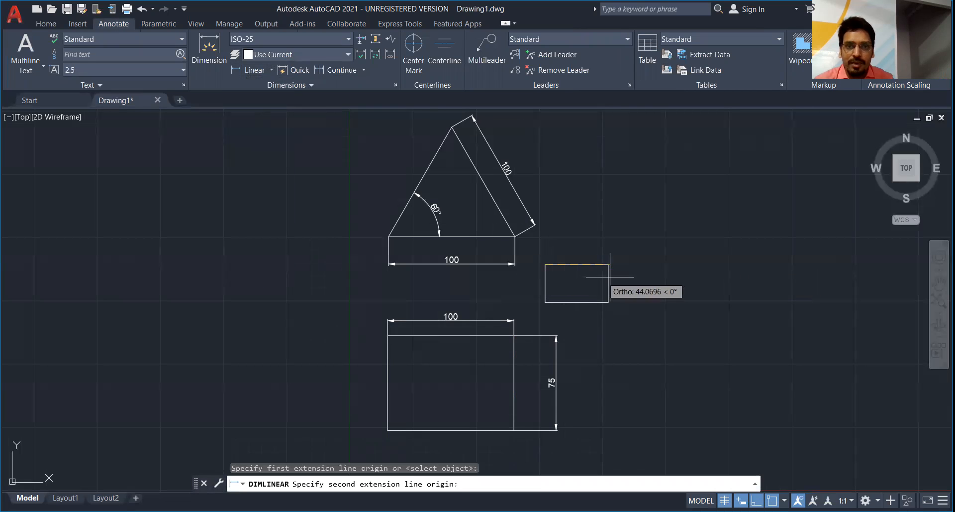
click(608, 264)
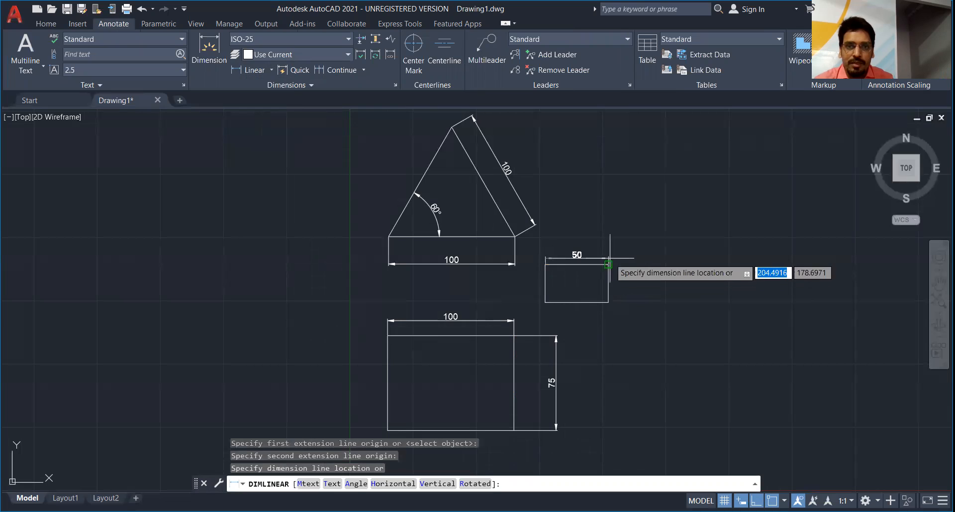
click(608, 250)
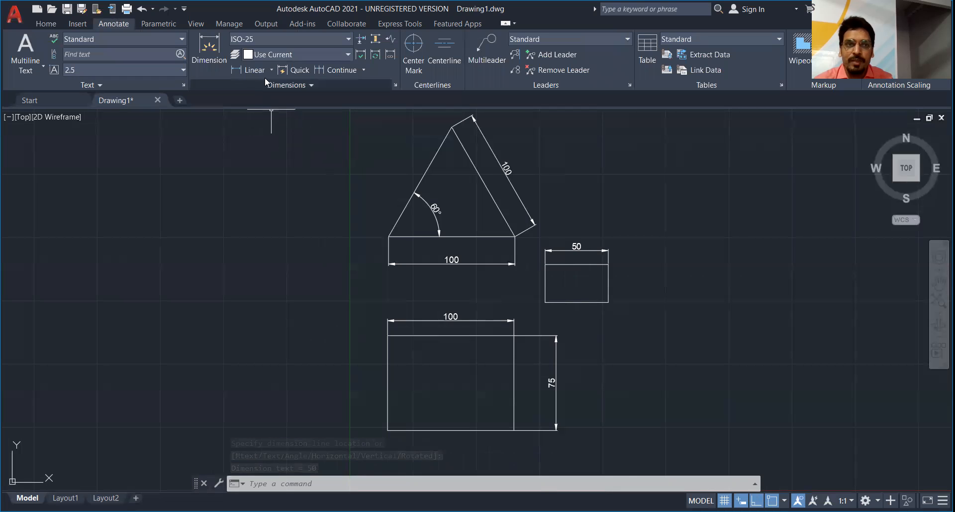
- Add a linear dimension to the small rectangle's right side, placed outside it
click(253, 70)
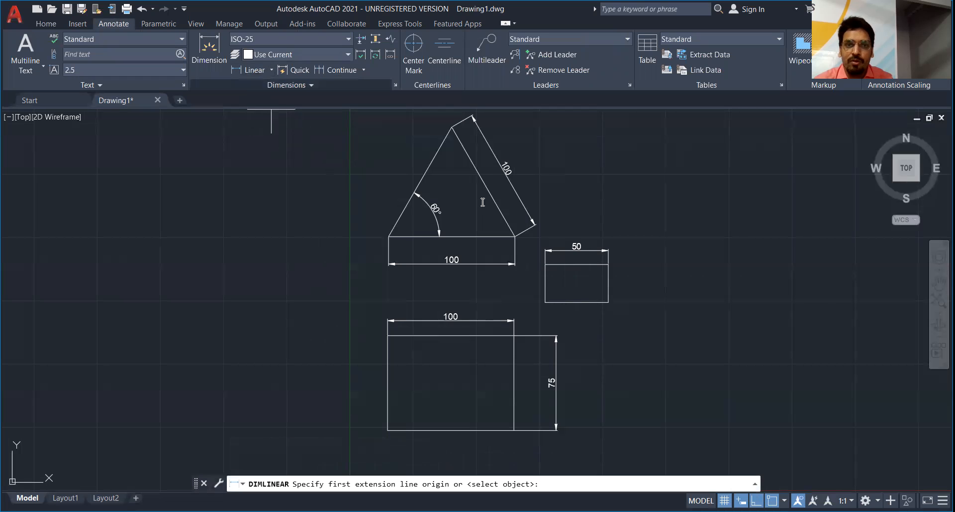
click(608, 264)
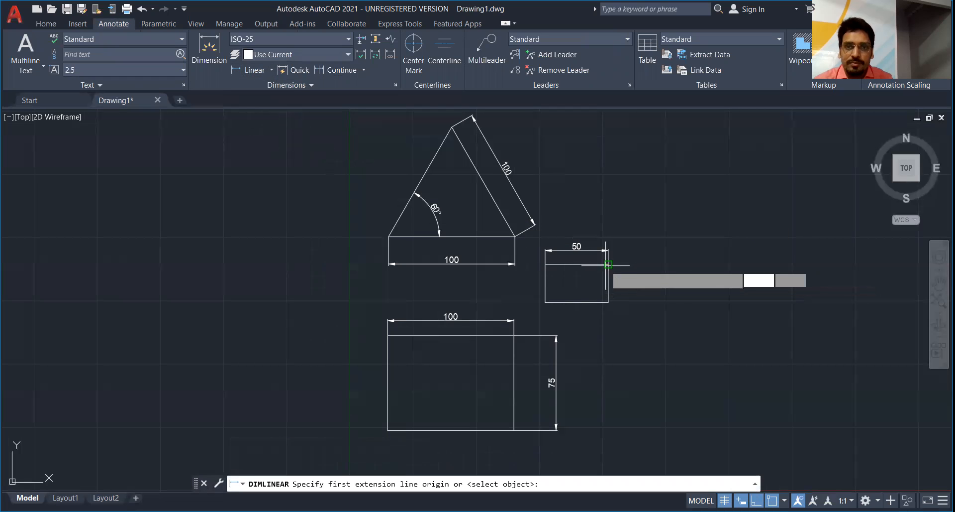
click(608, 302)
click(638, 283)
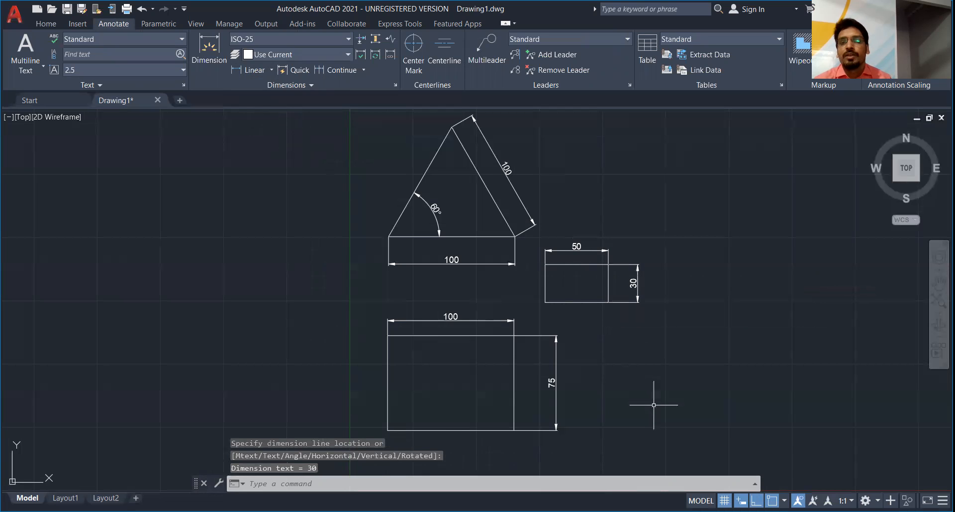